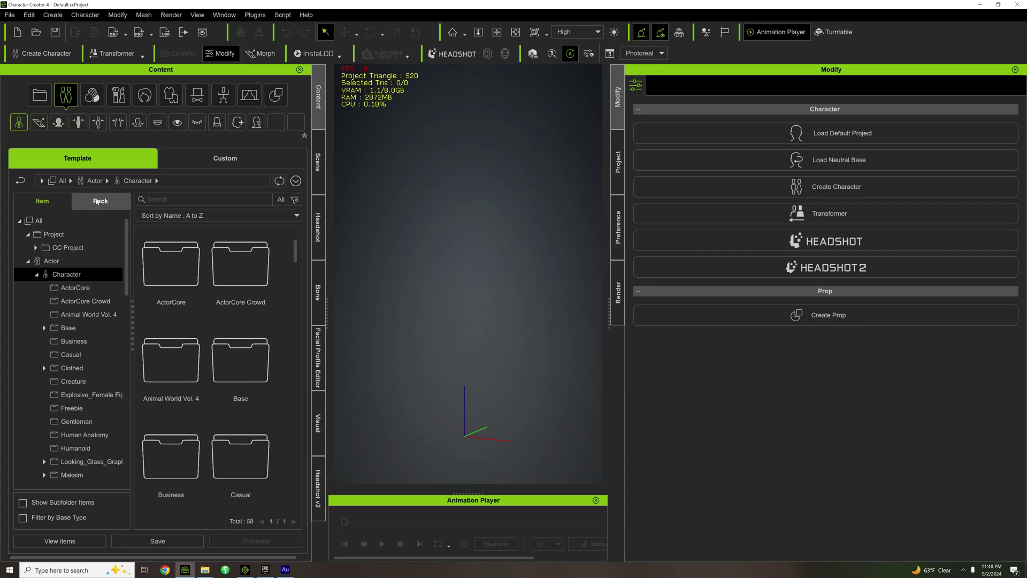
# - Load CC4 Kevin.ccAvatar from the Characters pack in the Pack tab
pyautogui.click(99, 201)
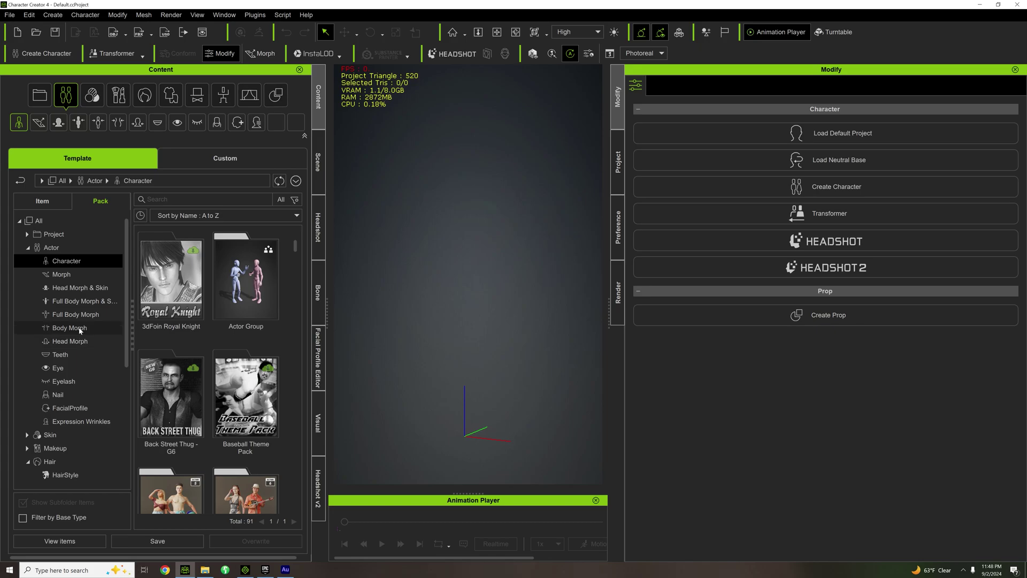
pyautogui.scroll(-3, 214, 339)
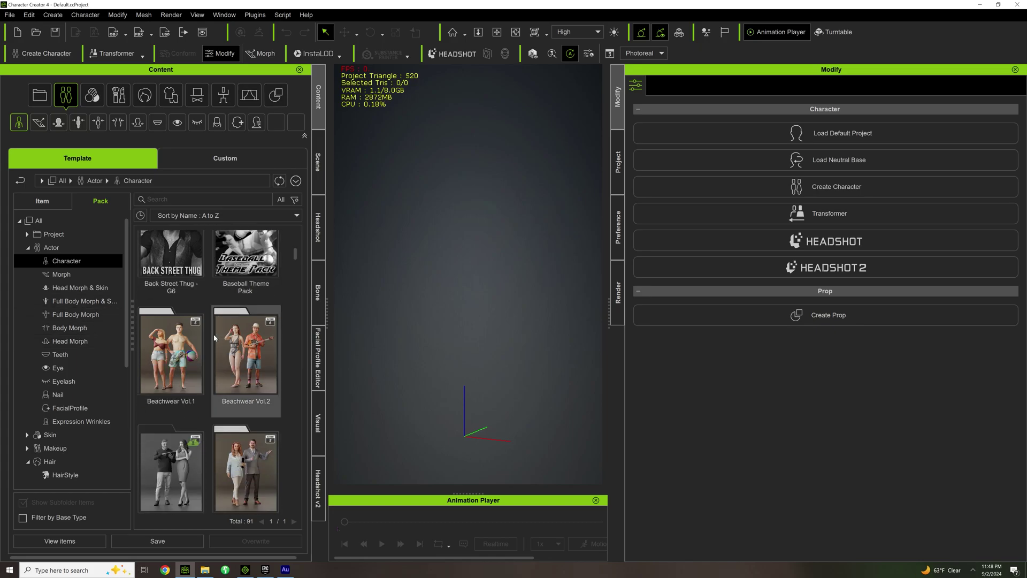
pyautogui.scroll(-6, 214, 338)
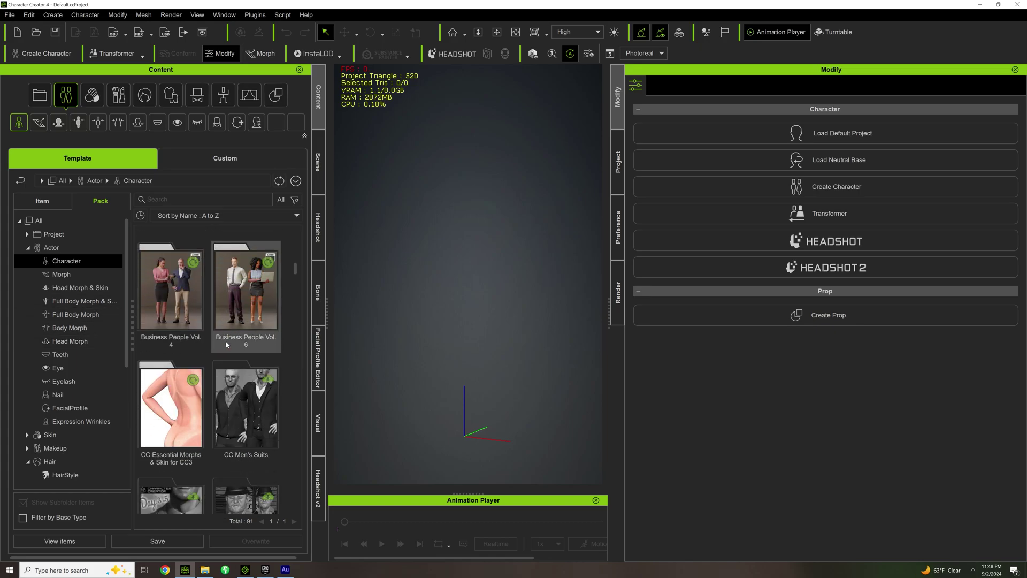
pyautogui.scroll(-8, 225, 342)
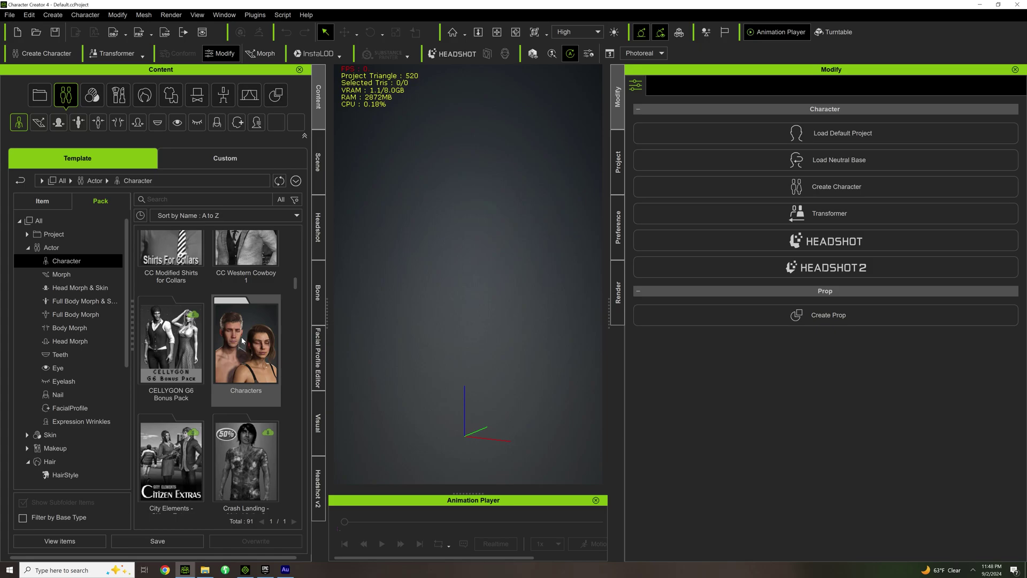
pyautogui.click(241, 340)
pyautogui.doubleClick(241, 341)
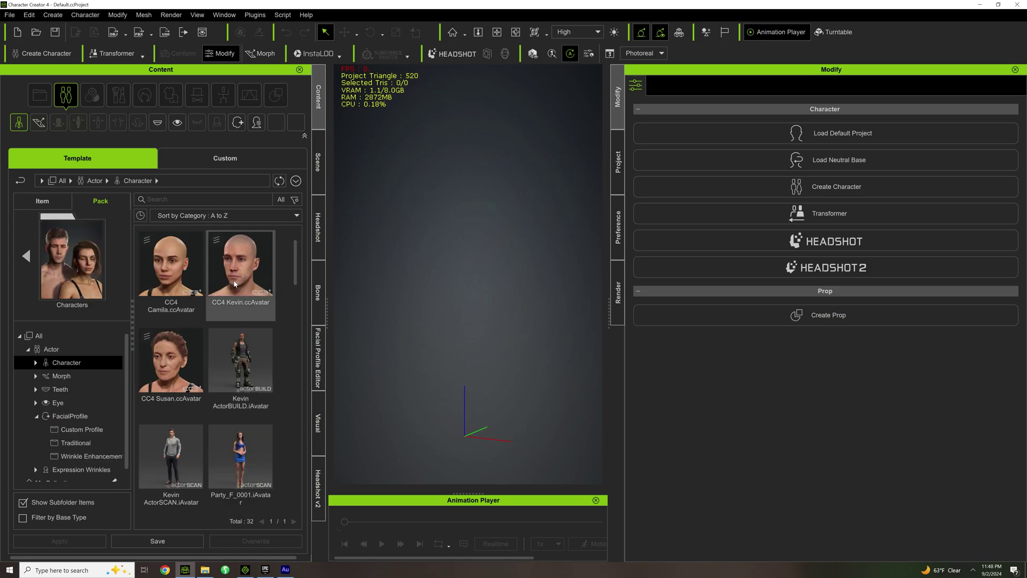
pyautogui.doubleClick(233, 266)
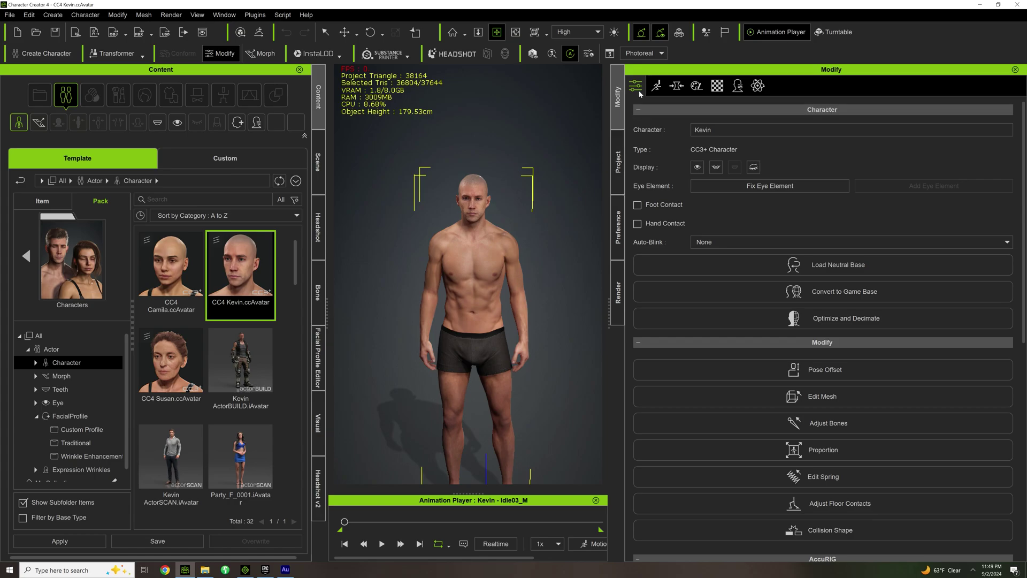
pyautogui.click(800, 400)
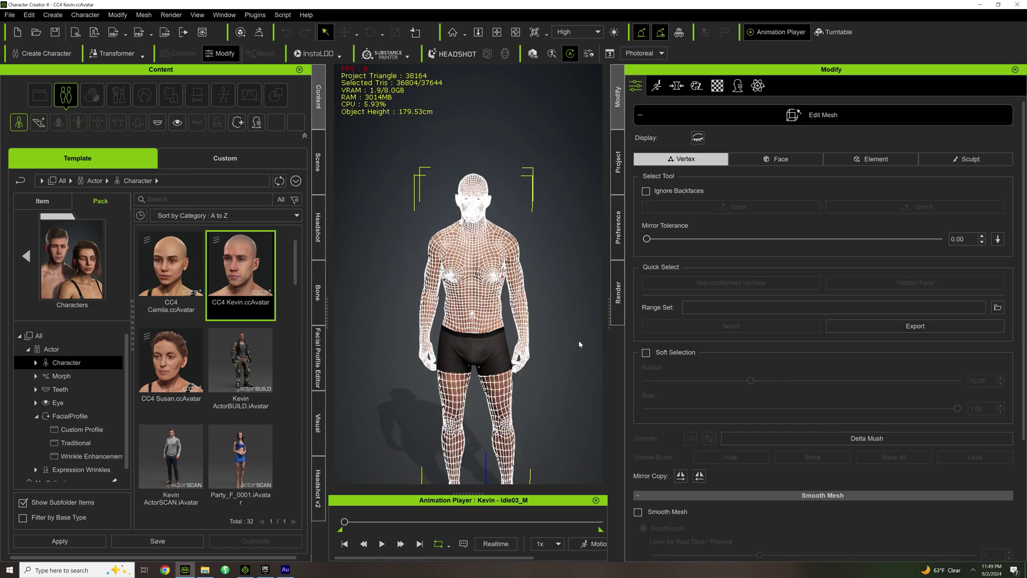
pyautogui.click(781, 159)
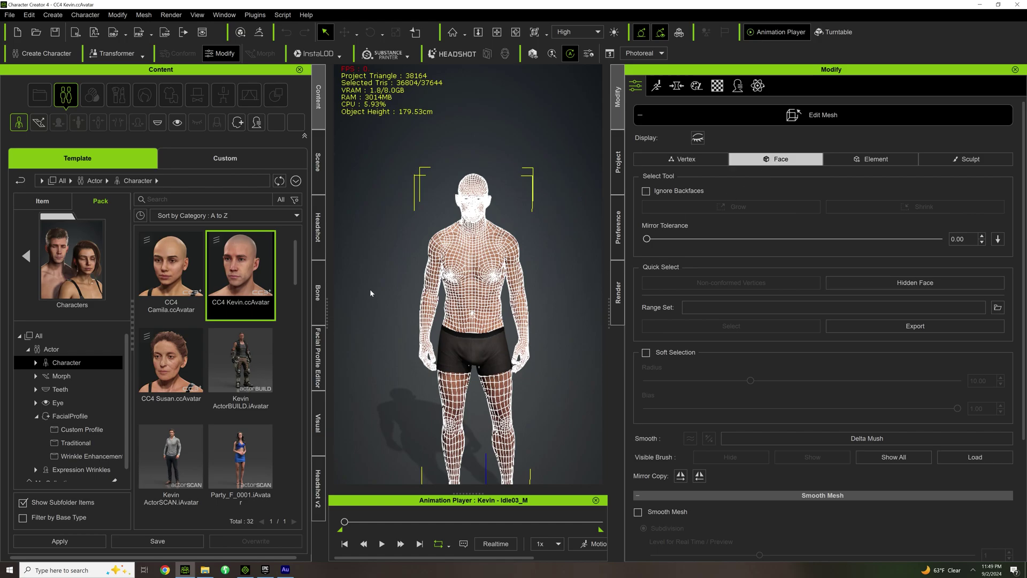
pyautogui.moveTo(375, 257); pyautogui.dragTo(575, 388)
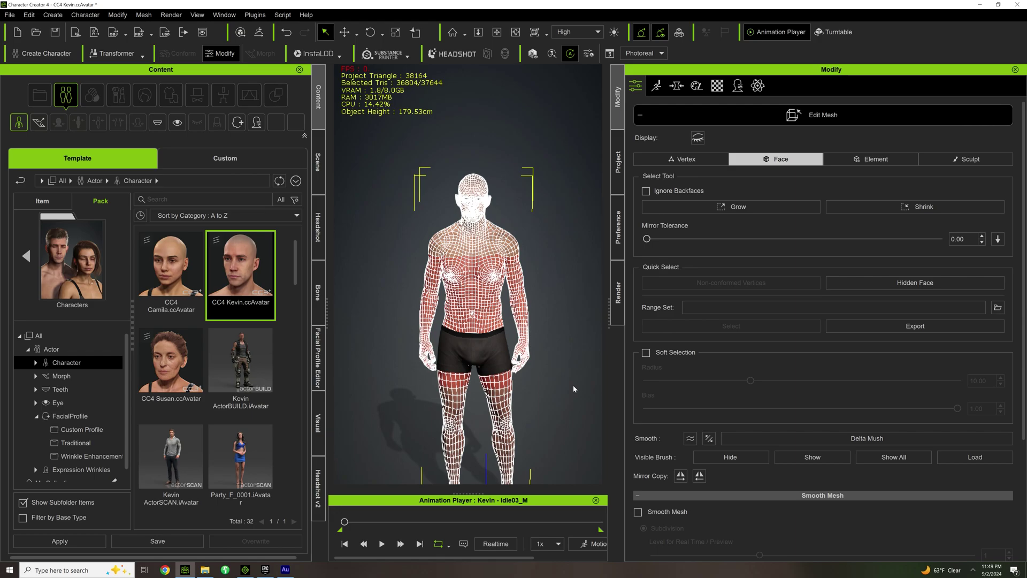
pyautogui.click(722, 459)
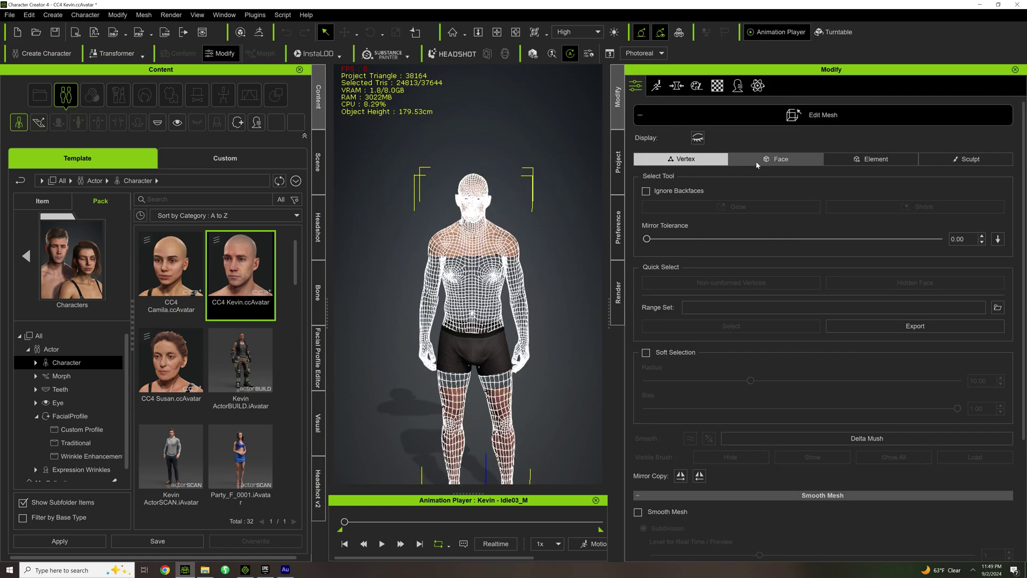
pyautogui.click(758, 163)
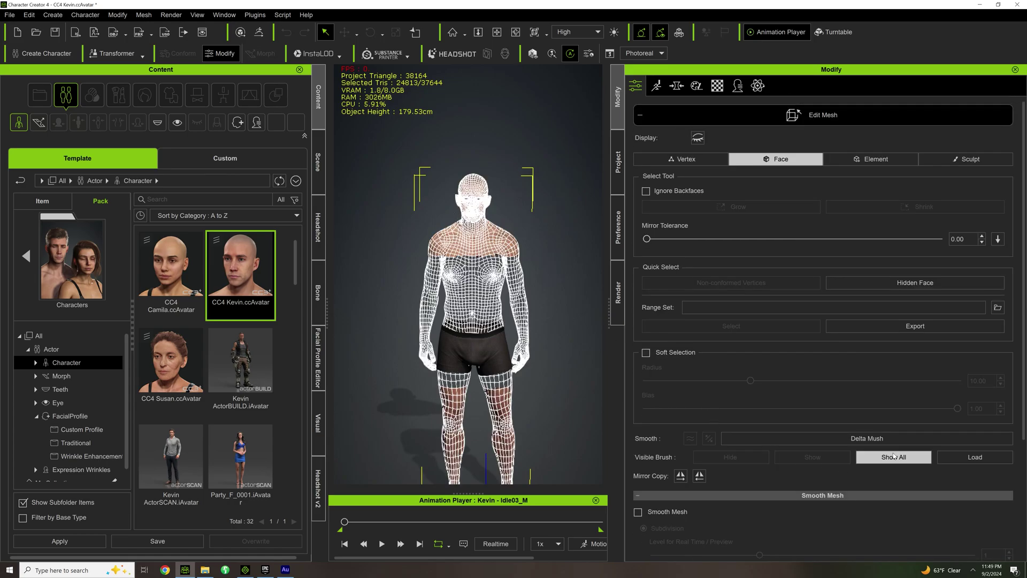
pyautogui.click(894, 456)
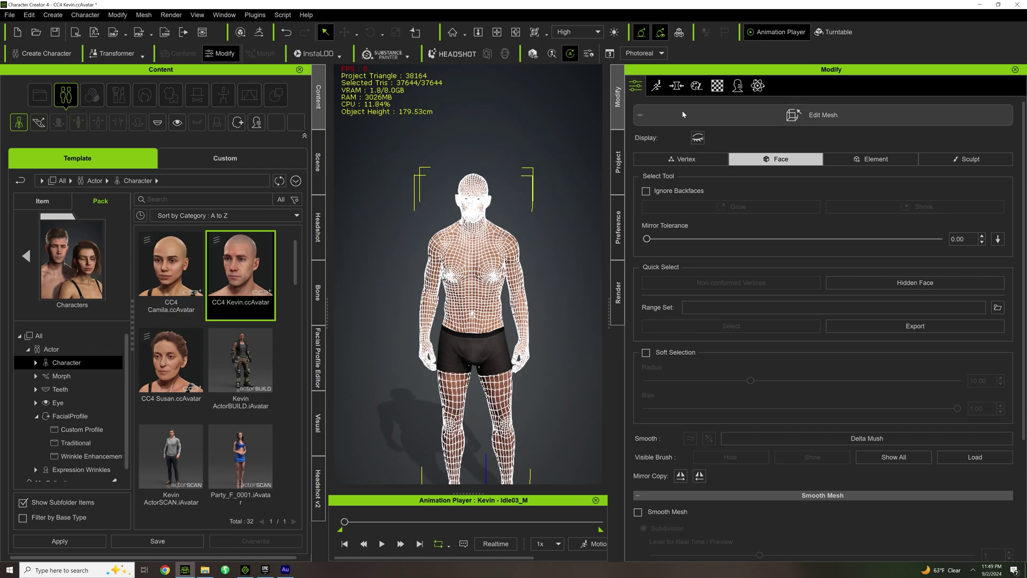
pyautogui.click(640, 115)
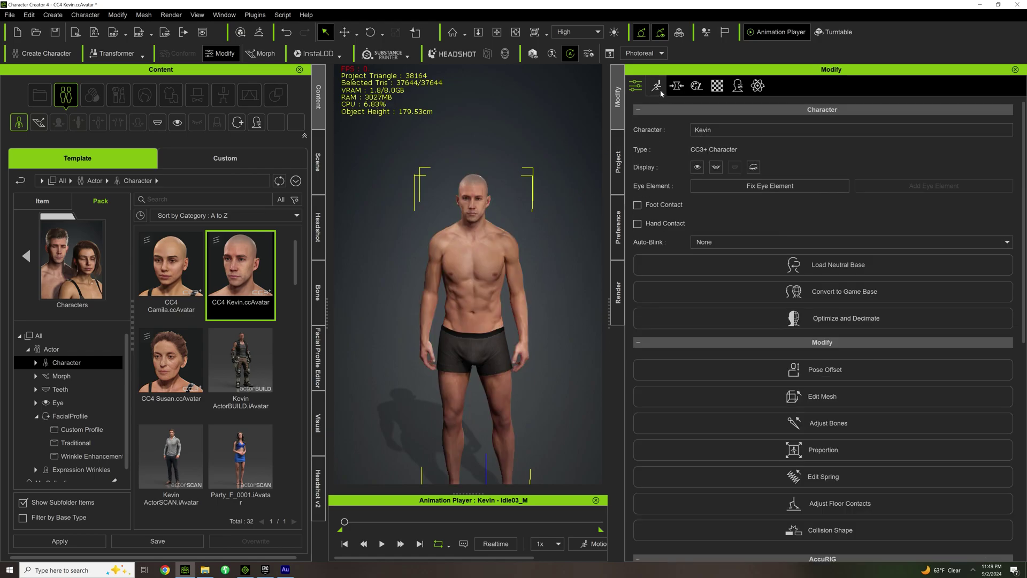
# - Step through Kevin's Motion and Morph tabs to reach the Appearance Editor's skin settings
pyautogui.click(657, 86)
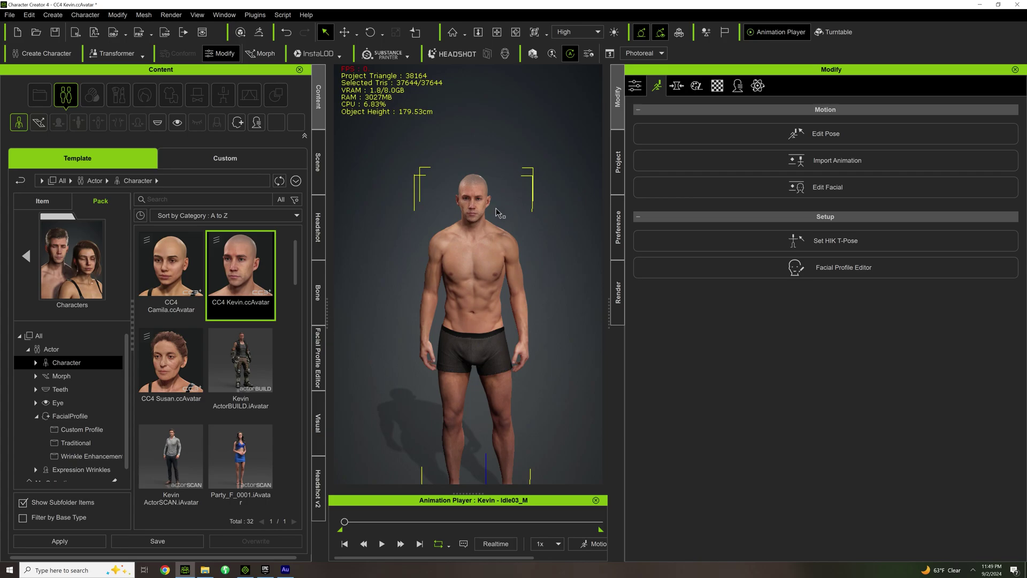
pyautogui.click(678, 86)
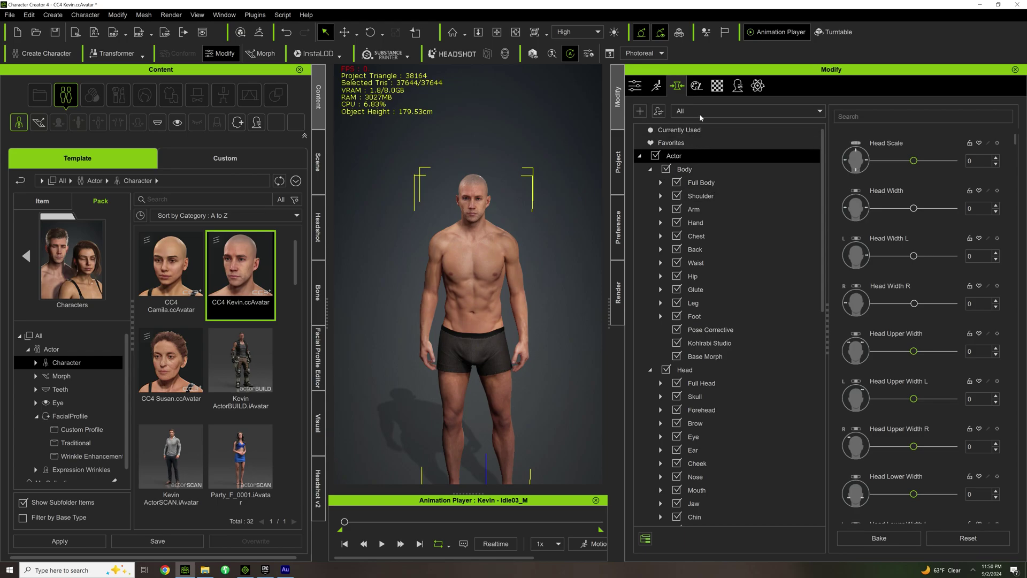
pyautogui.click(696, 85)
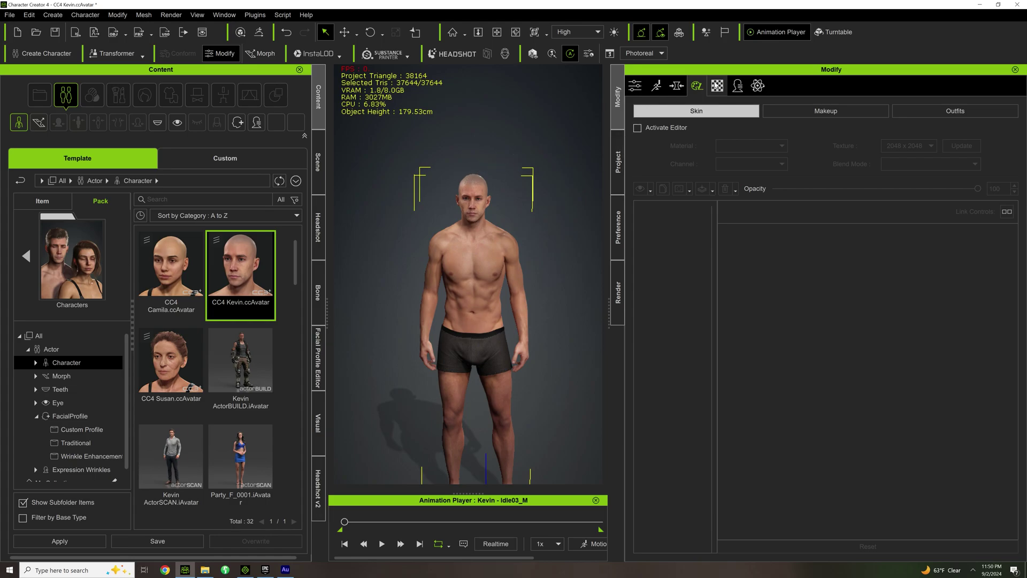
# - Show Kevin's Expression Wrinkles settings and frame the character closer in the viewport
pyautogui.click(717, 85)
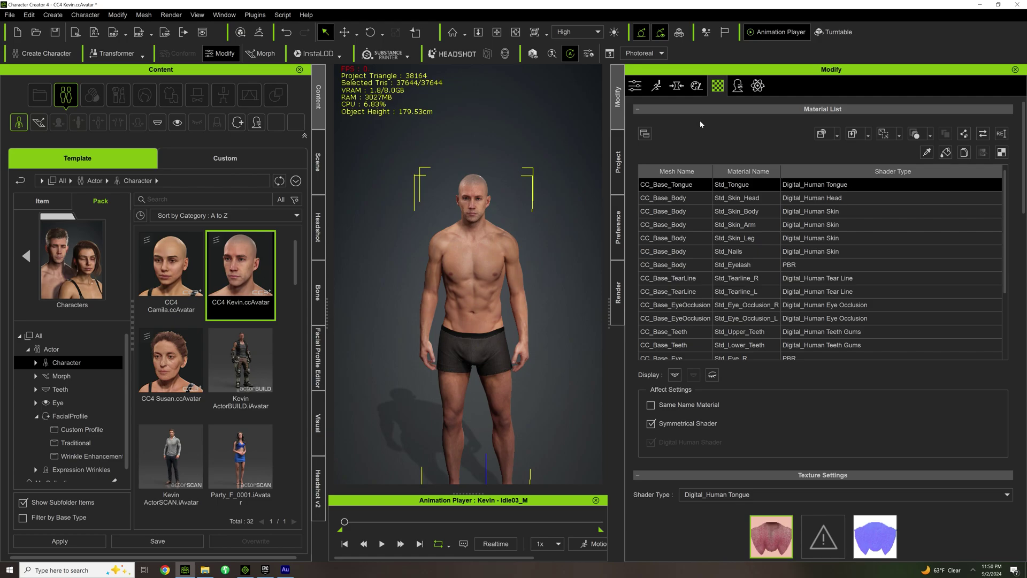
pyautogui.click(738, 86)
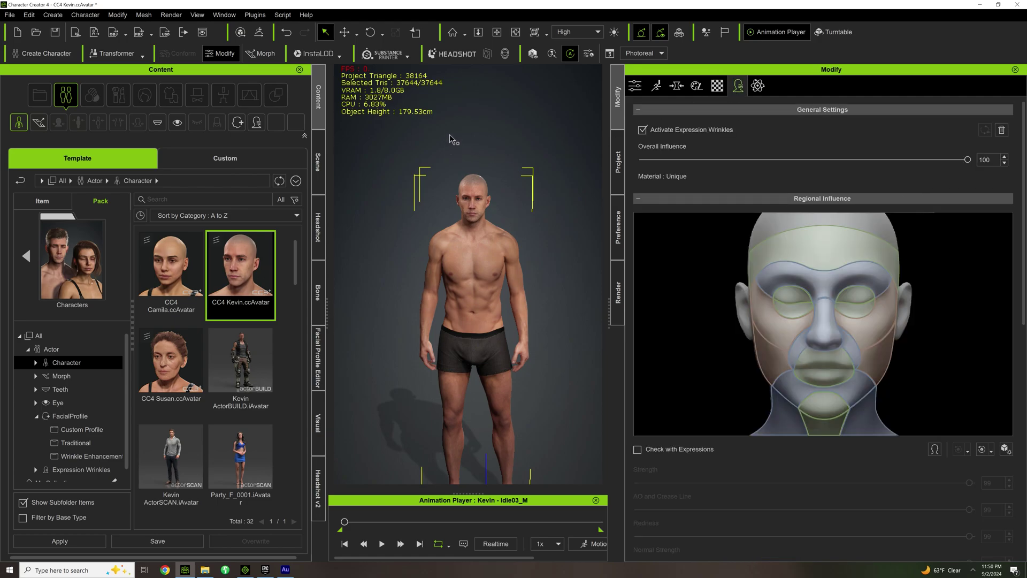
pyautogui.click(497, 32)
pyautogui.moveTo(479, 118); pyautogui.dragTo(485, 166)
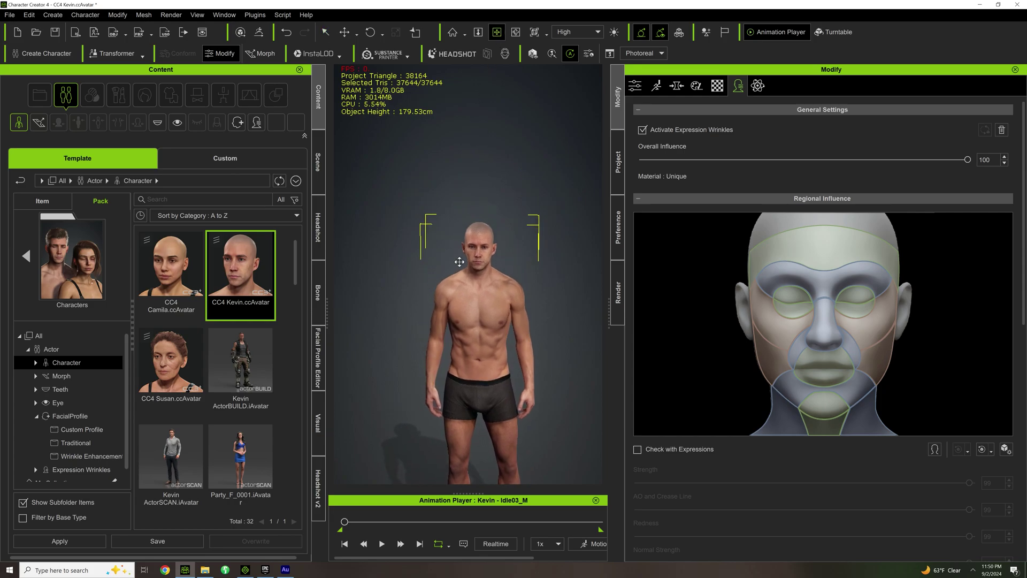
pyautogui.scroll(5, 459, 261)
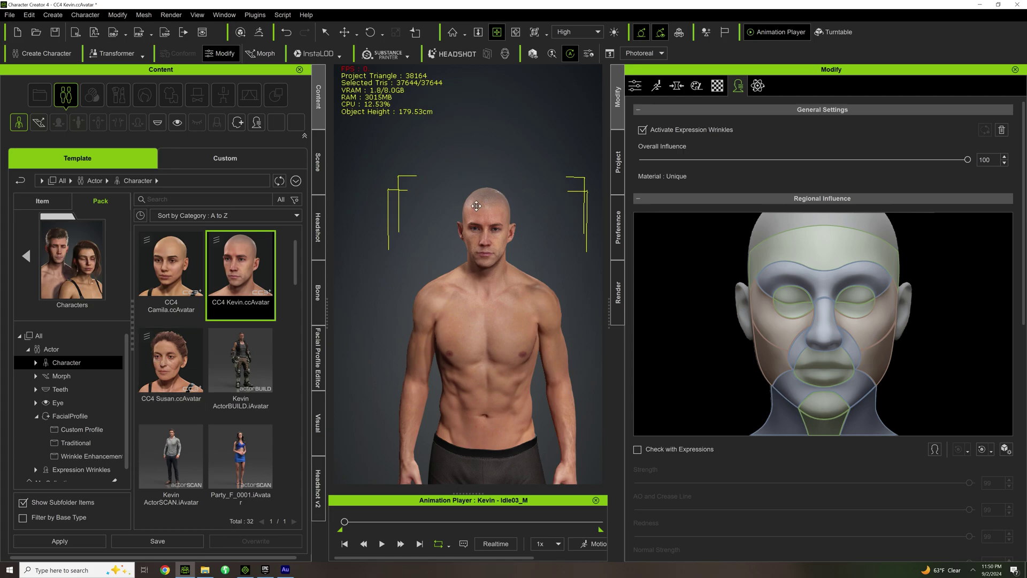
# - Browse the 15 FacialProfile templates, including CC4 Extended and CC4 Standard, then open the Character menu
pyautogui.click(72, 416)
pyautogui.scroll(-5, 164, 257)
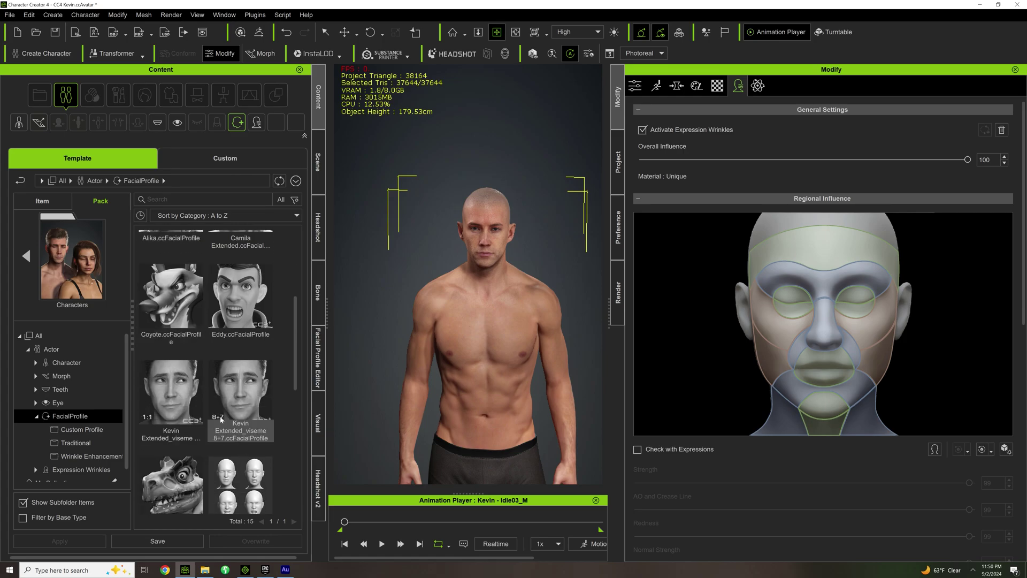
pyautogui.scroll(5, 207, 399)
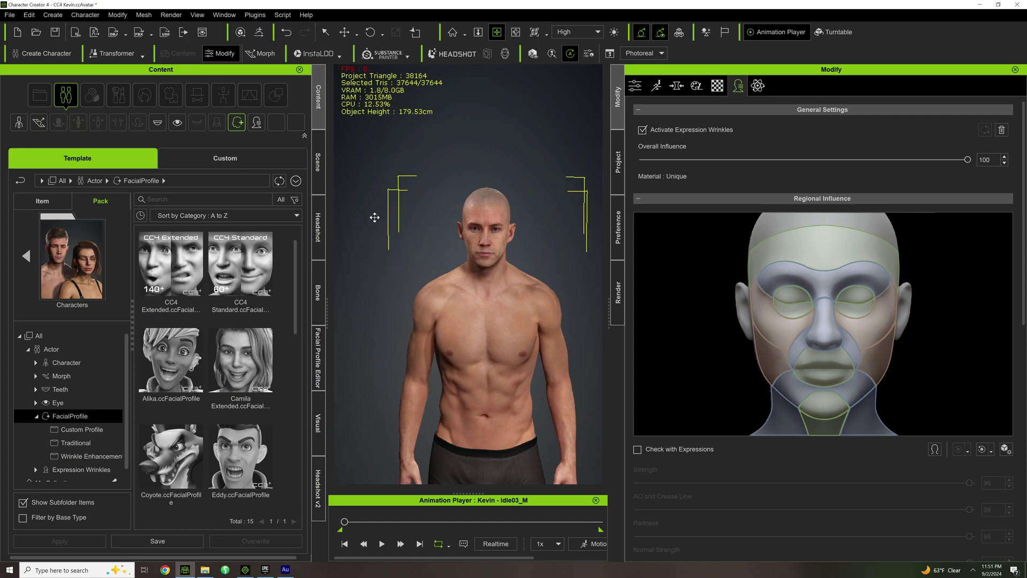
pyautogui.click(90, 16)
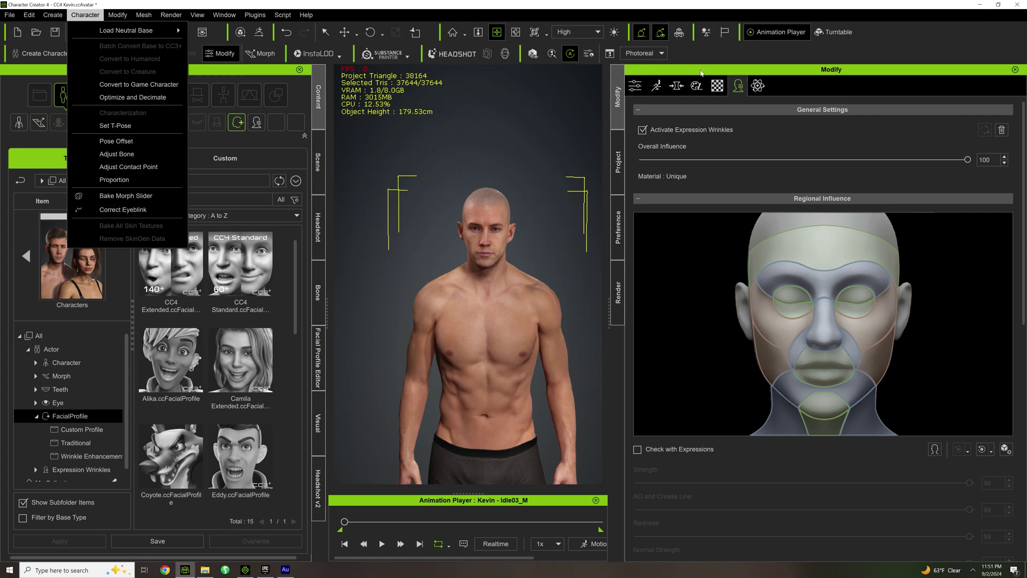
pyautogui.click(701, 72)
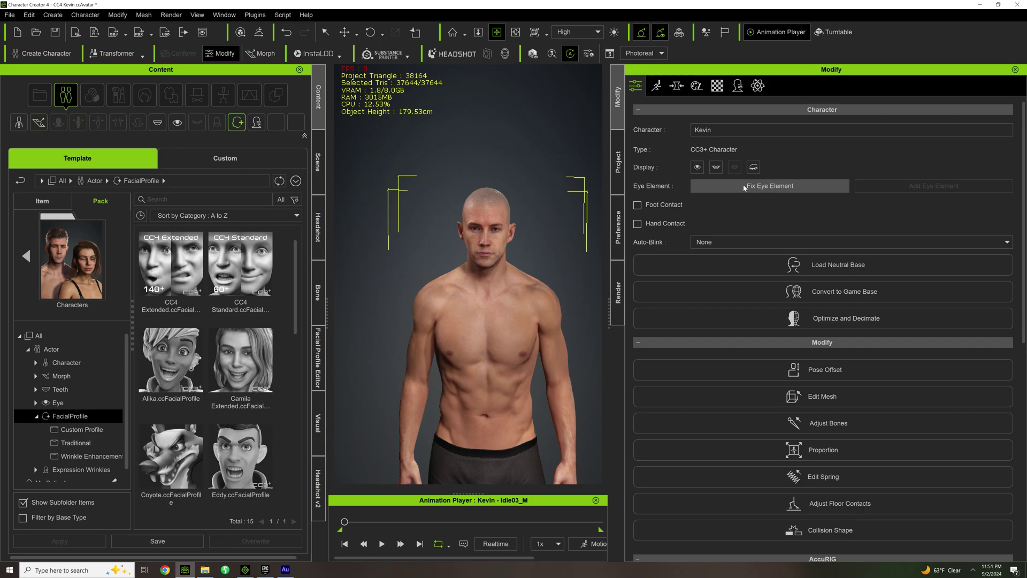
pyautogui.moveTo(525, 172); pyautogui.dragTo(583, 163, button='right')
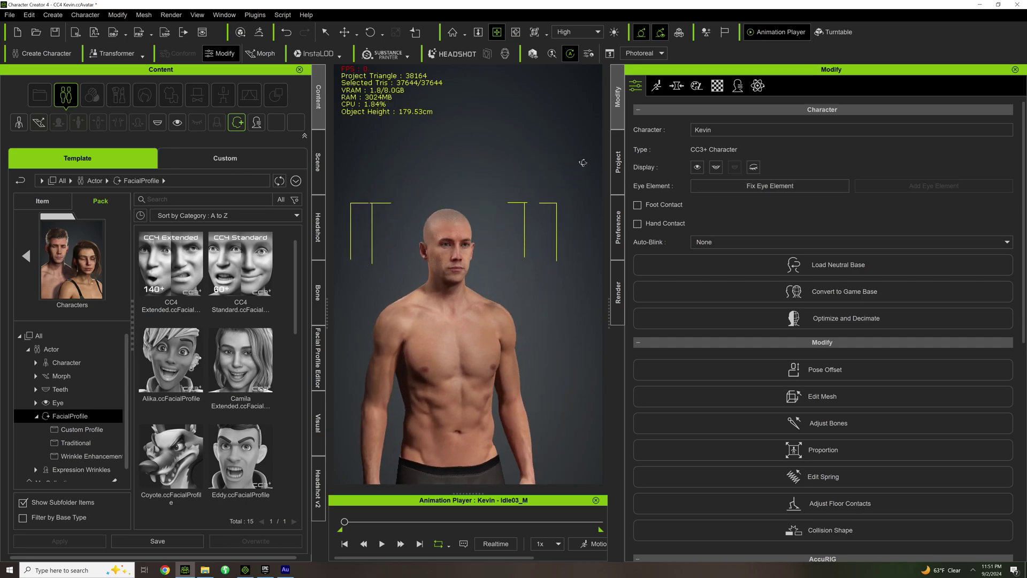
pyautogui.scroll(3, 583, 163)
pyautogui.moveTo(523, 184); pyautogui.dragTo(509, 207, button='middle')
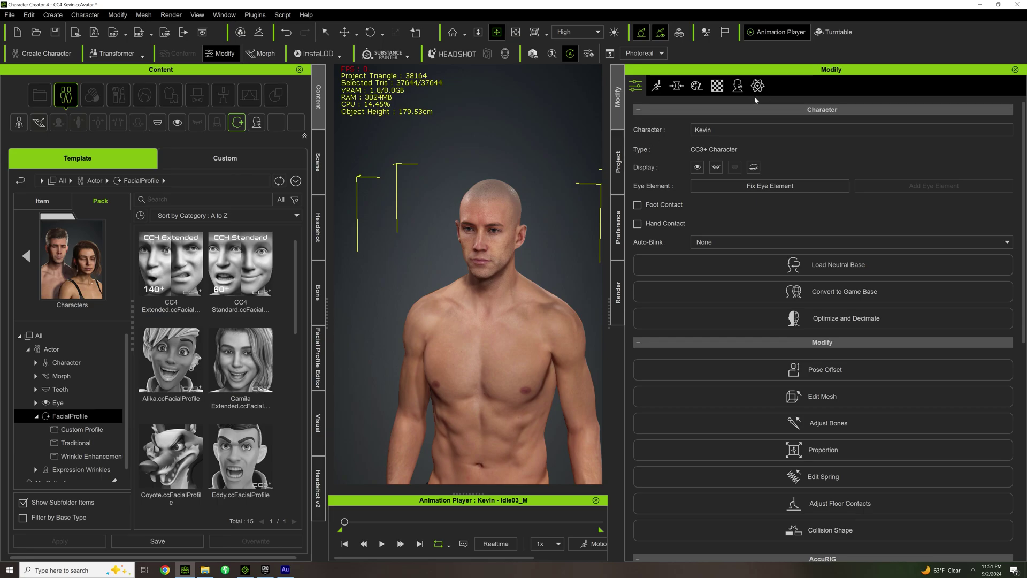
pyautogui.click(758, 85)
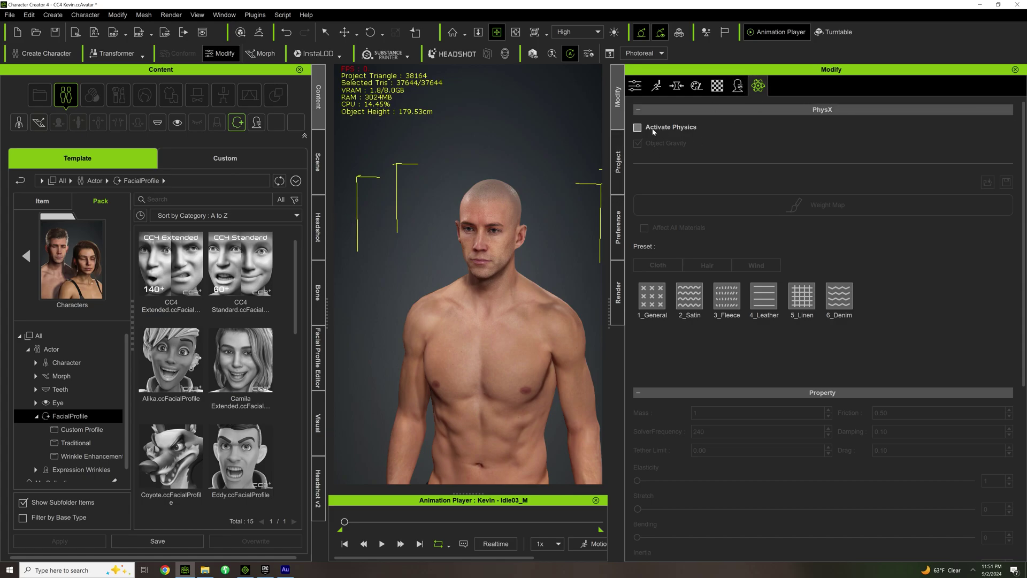
pyautogui.click(637, 86)
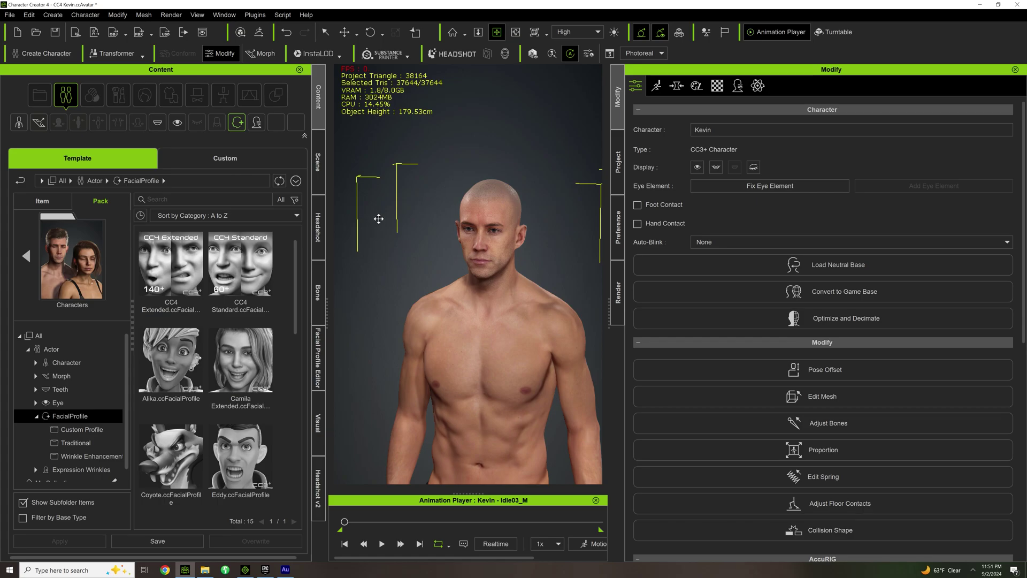
pyautogui.moveTo(374, 216); pyautogui.dragTo(404, 212, button='right')
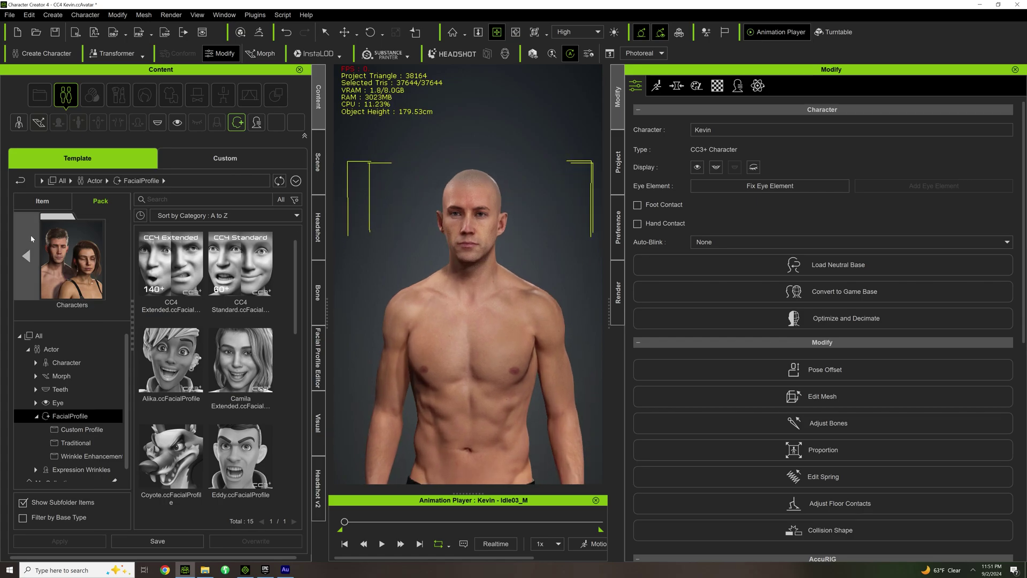
# - Open the Stylings pack in the Hair content library
pyautogui.click(27, 256)
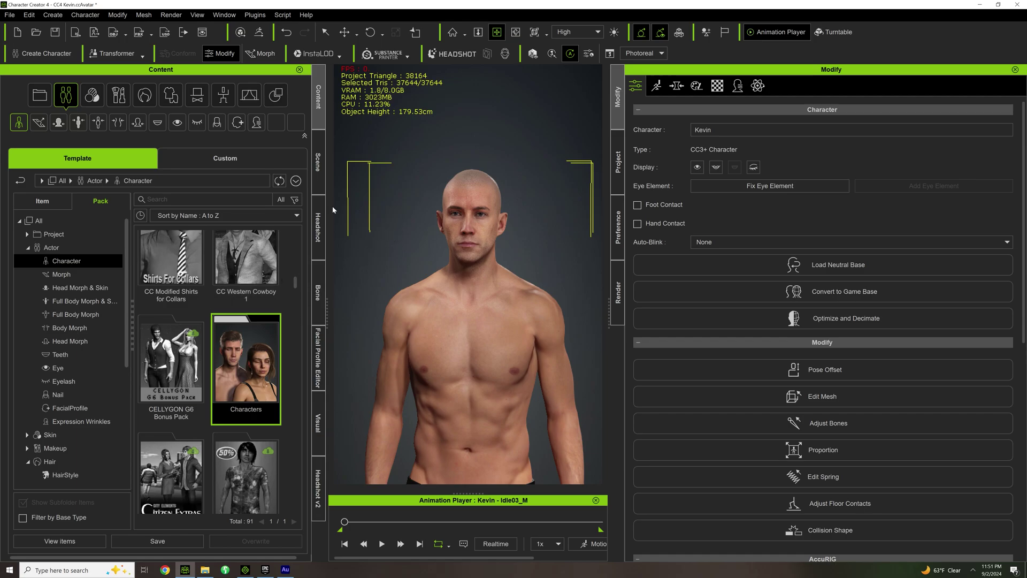
pyautogui.click(139, 93)
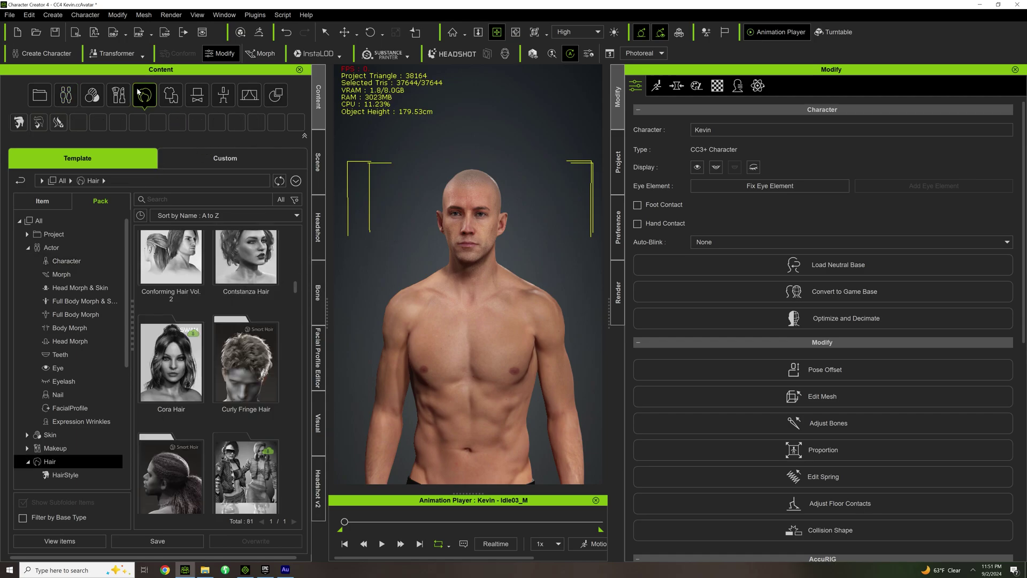
pyautogui.scroll(-2, 294, 310)
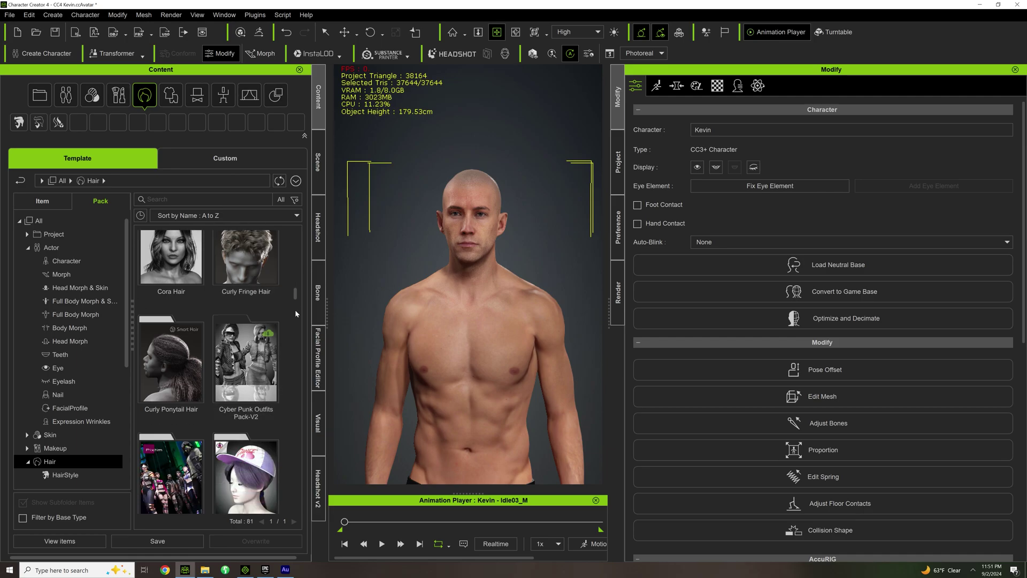
pyautogui.moveTo(295, 294)
pyautogui.mouseDown()
pyautogui.moveTo(276, 402)
pyautogui.moveTo(248, 480)
pyautogui.mouseUp()
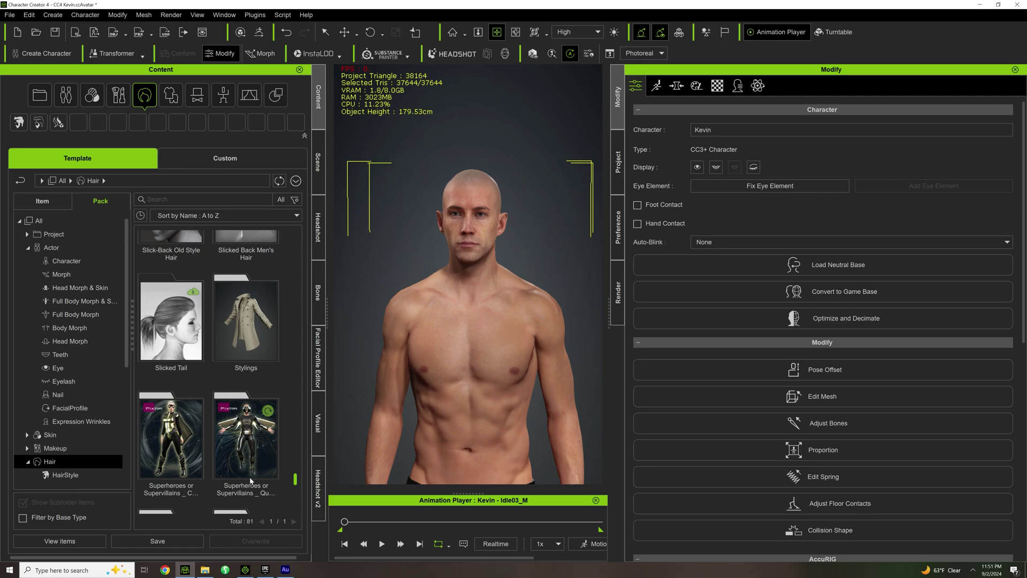
pyautogui.click(246, 328)
pyautogui.doubleClick(246, 325)
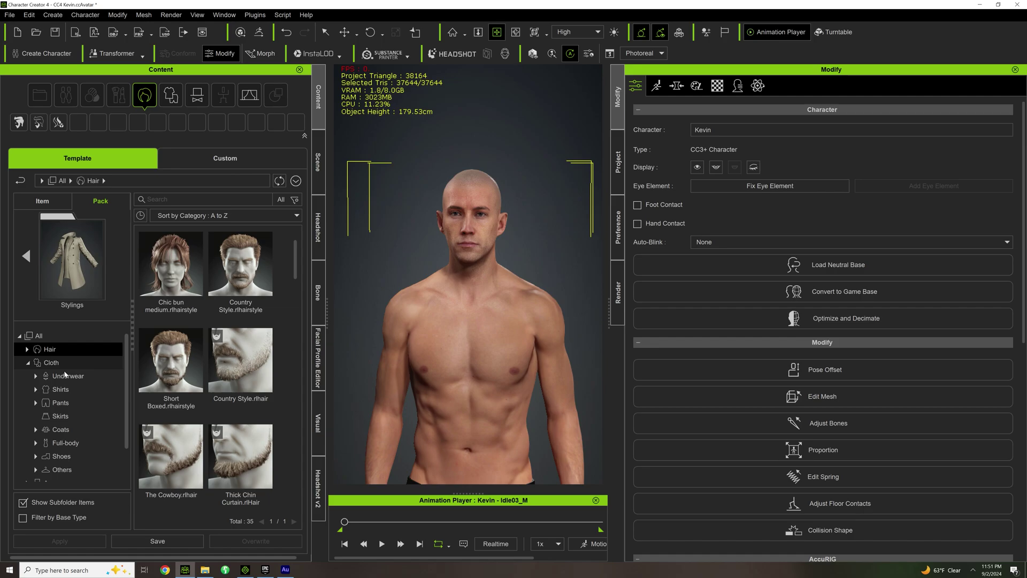
# - Apply Short blowback.rlHair to Kevin from the pack's HairGroup folder
pyautogui.scroll(-1, 65, 375)
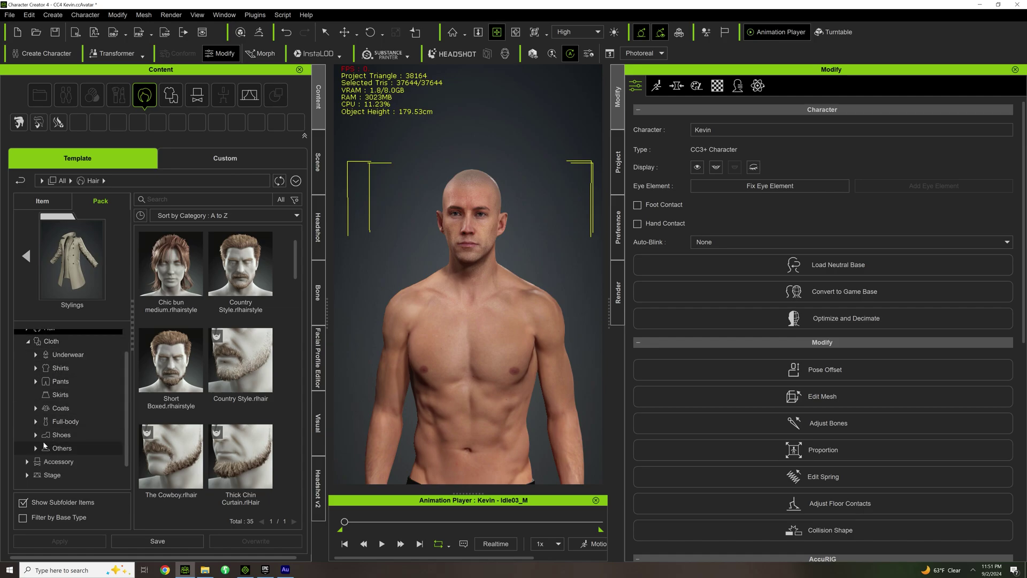
pyautogui.scroll(1, 32, 374)
pyautogui.click(26, 339)
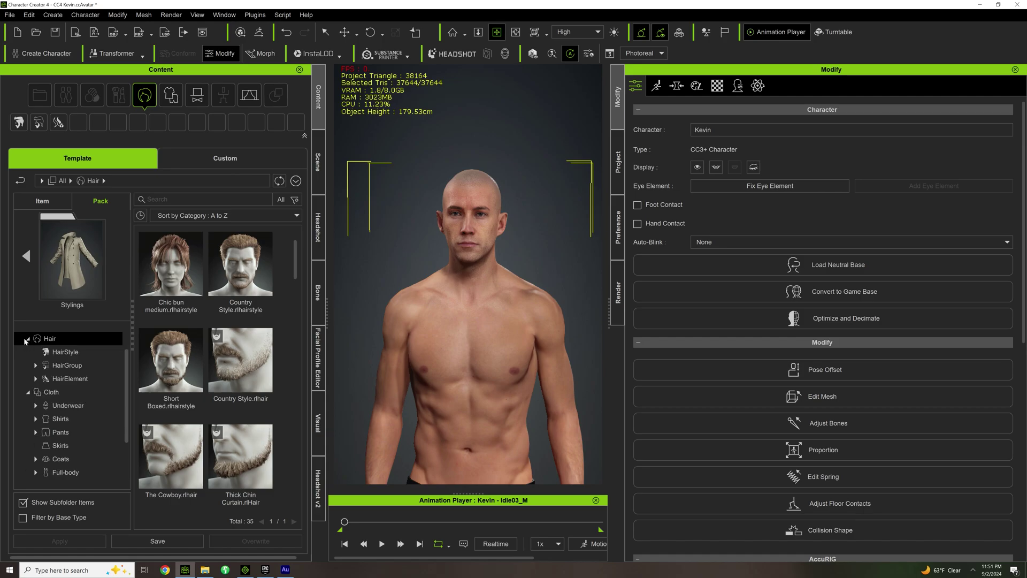
pyautogui.click(66, 352)
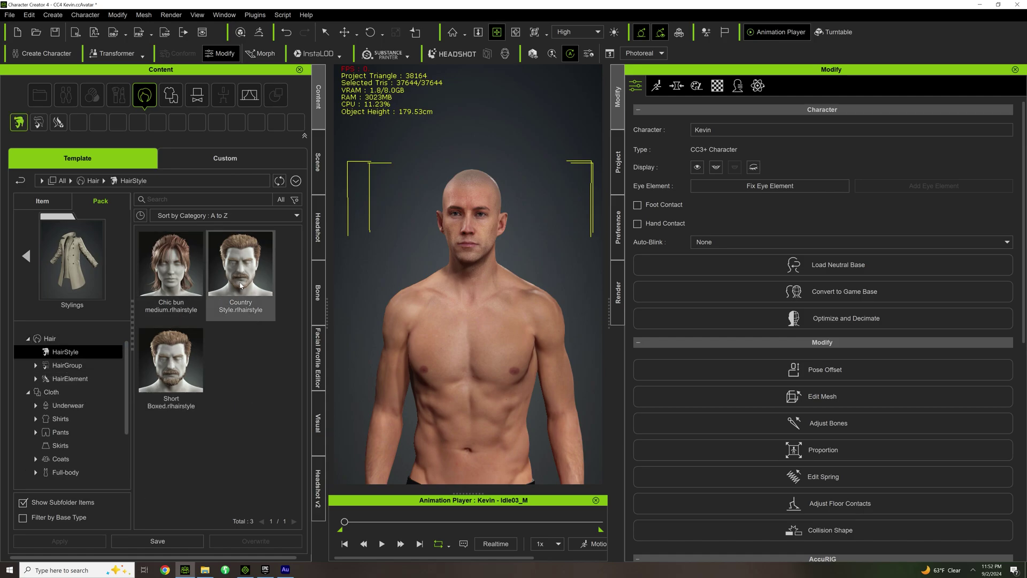
pyautogui.click(71, 365)
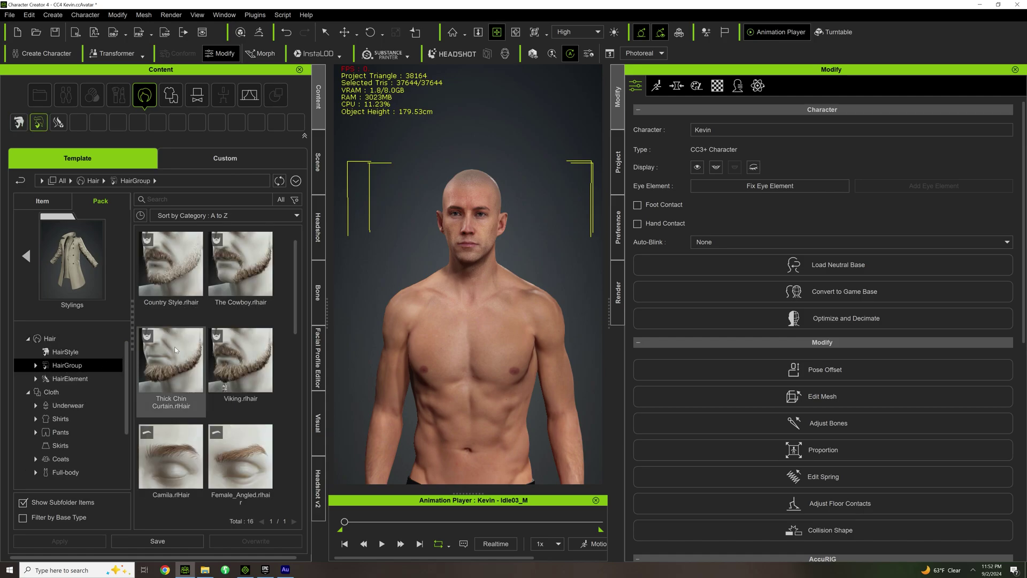
pyautogui.scroll(-5, 214, 375)
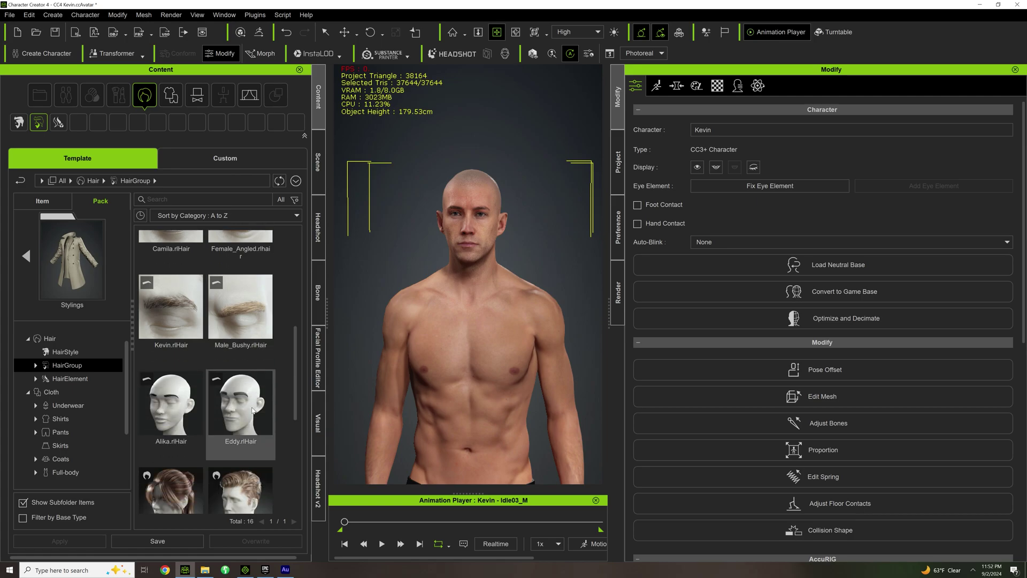
pyautogui.scroll(-3, 253, 410)
pyautogui.doubleClick(157, 404)
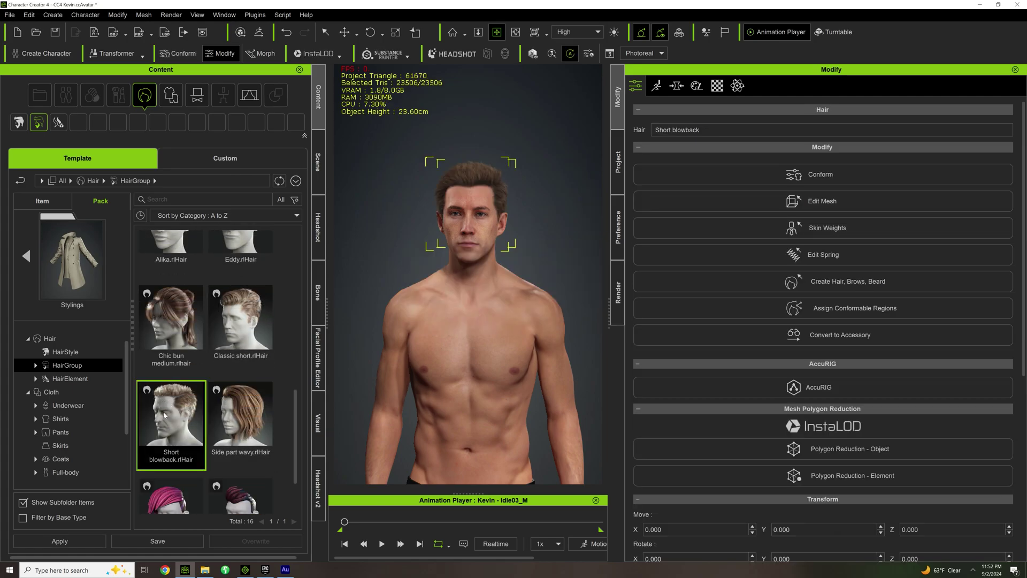
# - Dress Kevin in the light blue Fit shirts top from the 39 Stylings shirts, then list Pants
pyautogui.click(35, 419)
pyautogui.click(63, 431)
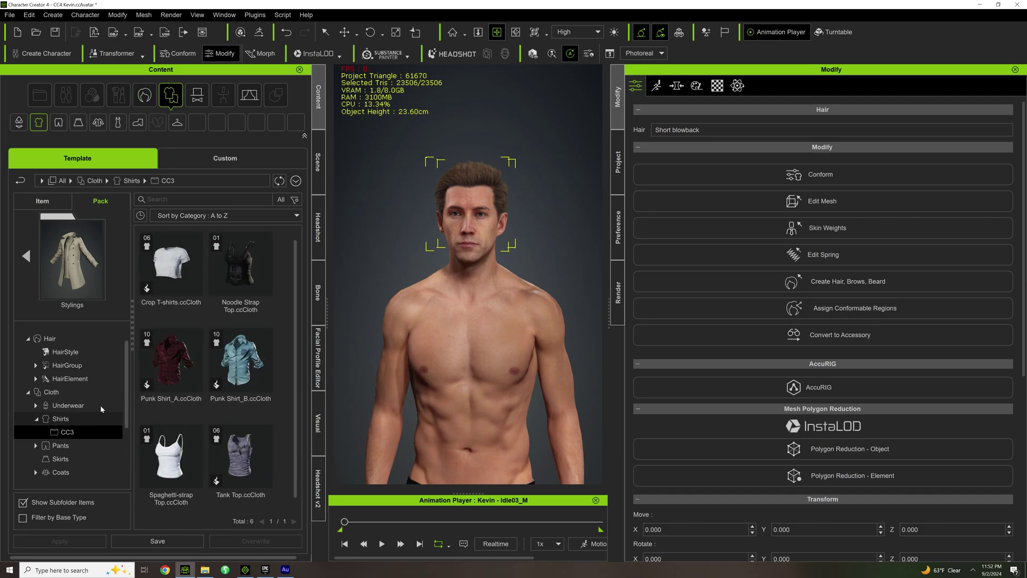
pyautogui.scroll(-1, 241, 369)
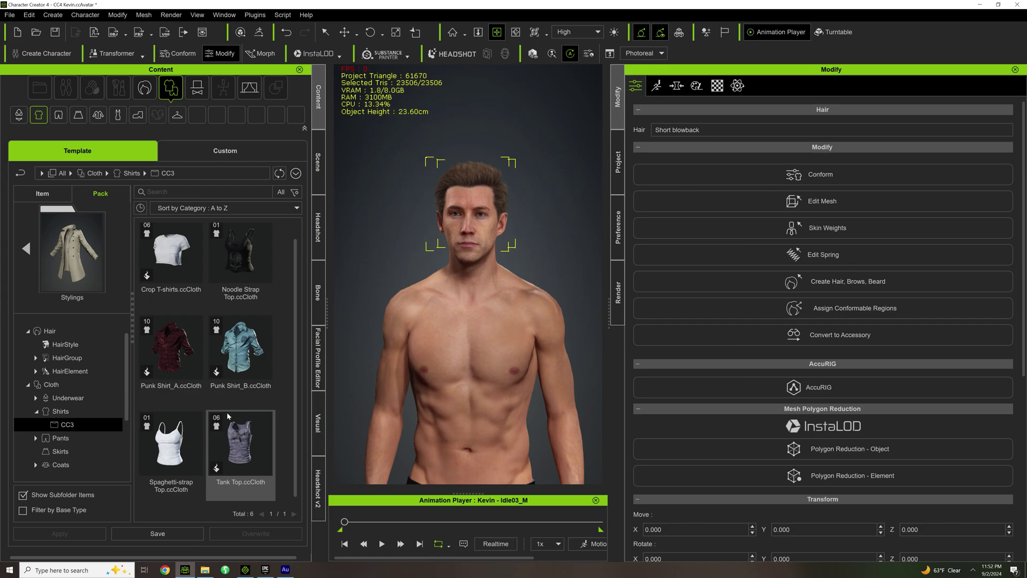
pyautogui.click(61, 411)
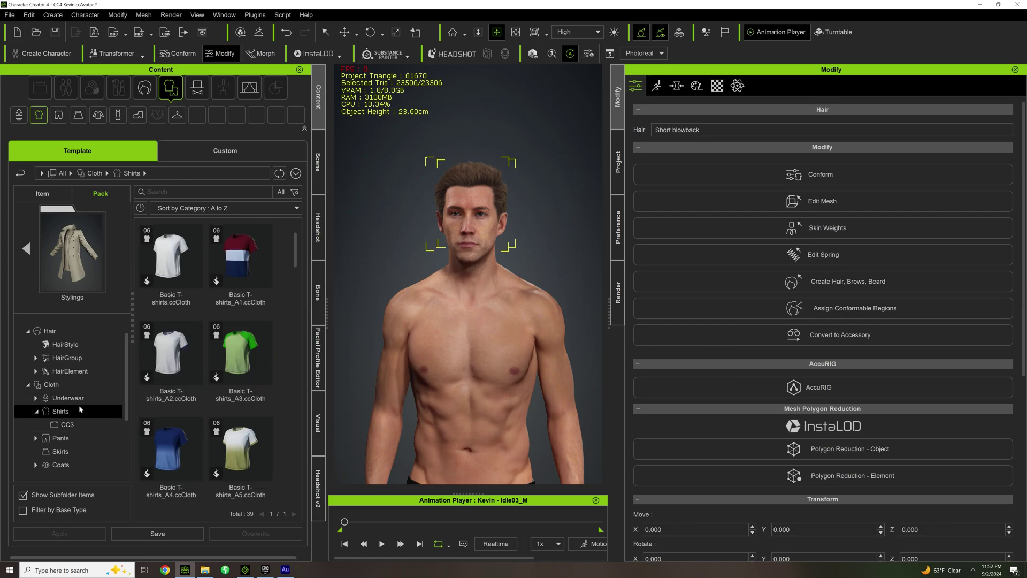
pyautogui.scroll(-3, 262, 366)
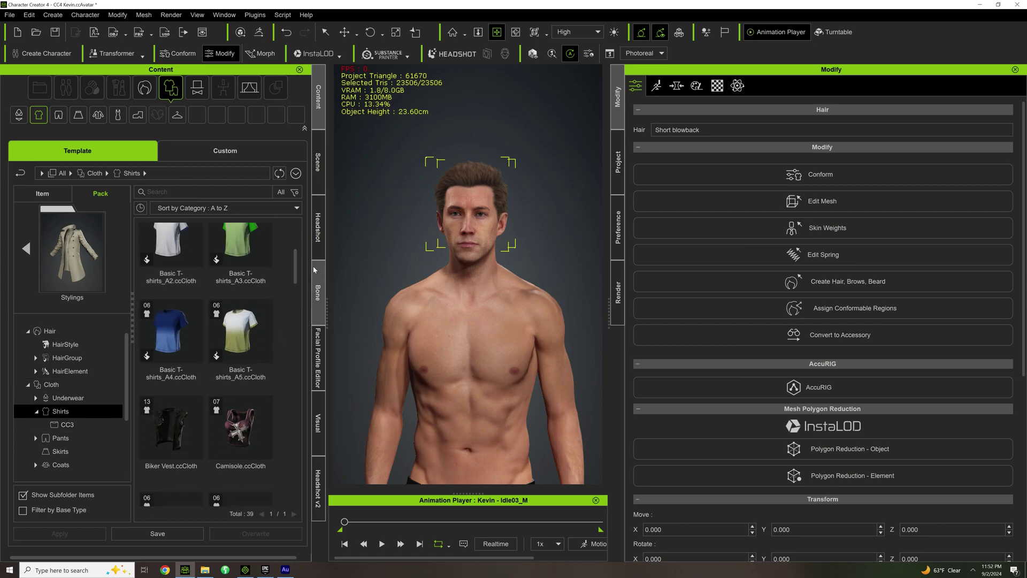
pyautogui.moveTo(295, 265); pyautogui.dragTo(294, 332)
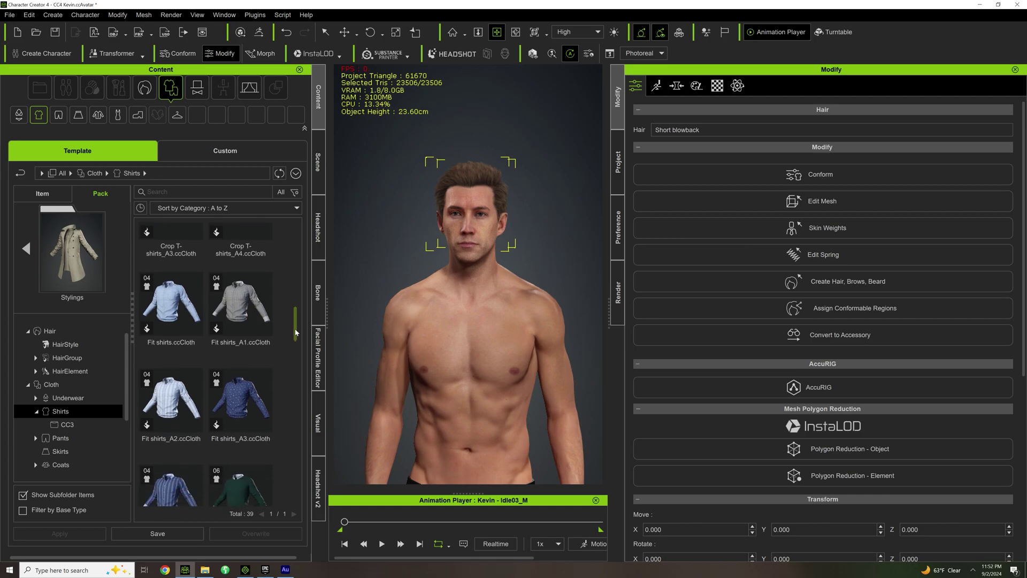
pyautogui.doubleClick(173, 312)
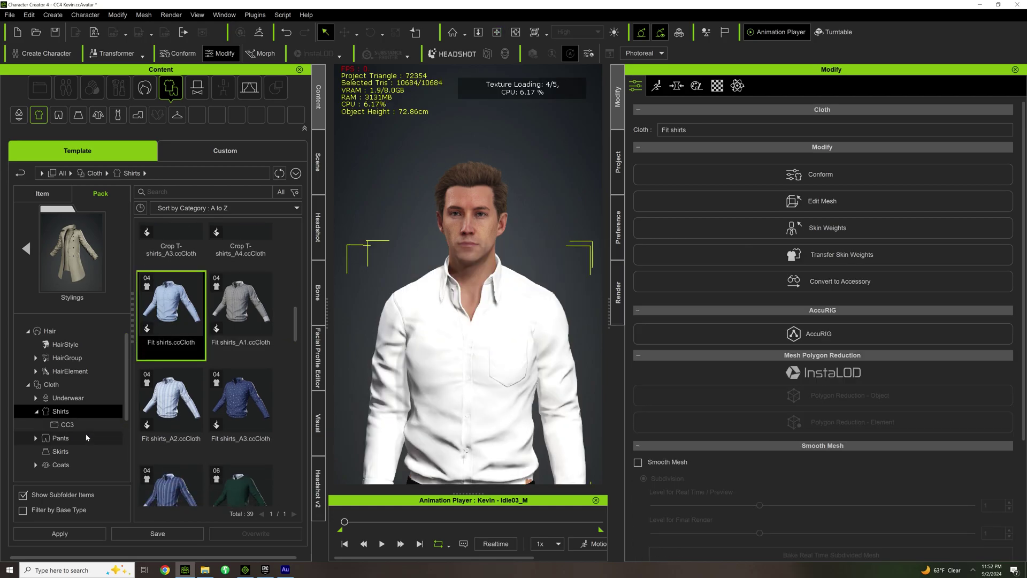
pyautogui.click(83, 438)
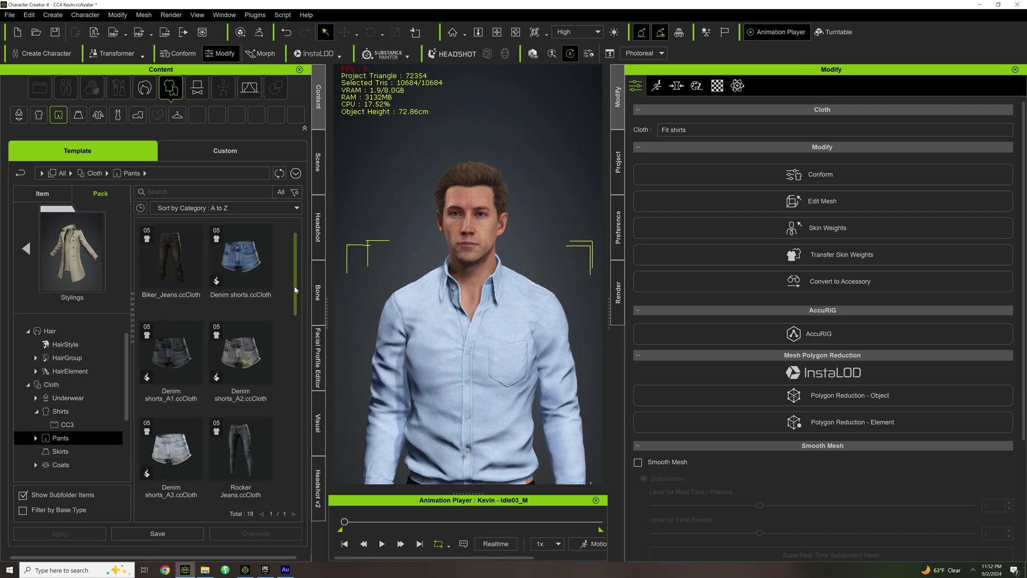
# - Apply the Slim Jeans and inspect them close up from behind
pyautogui.scroll(-5, 264, 396)
pyautogui.click(248, 367)
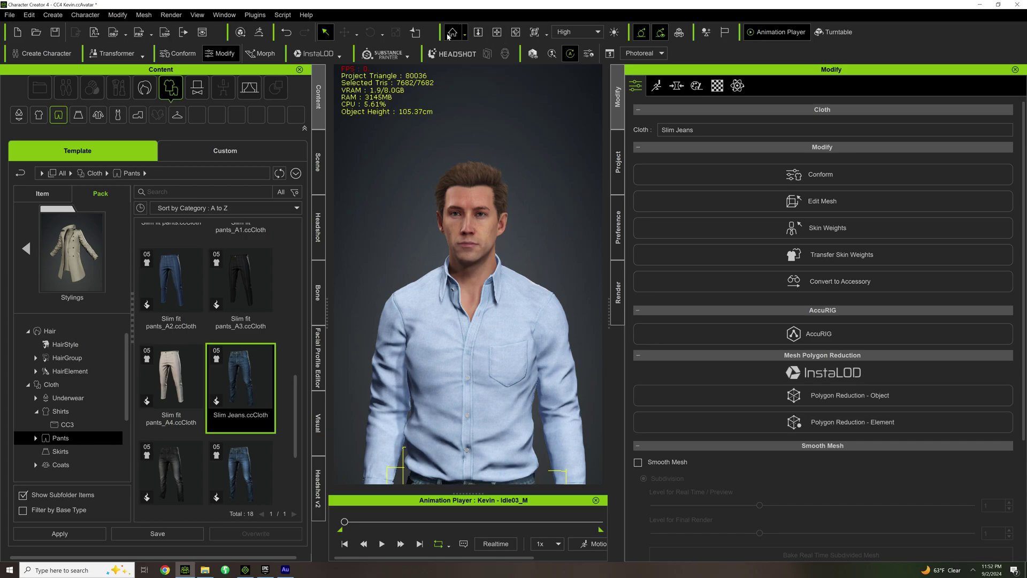
pyautogui.moveTo(458, 370); pyautogui.dragTo(449, 108, button='middle')
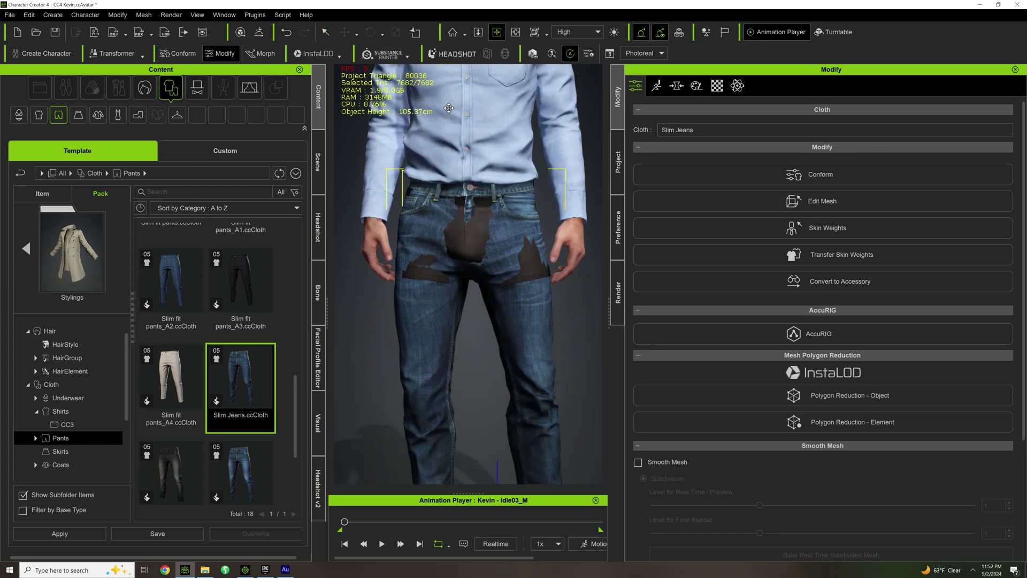
pyautogui.scroll(-6, 514, 235)
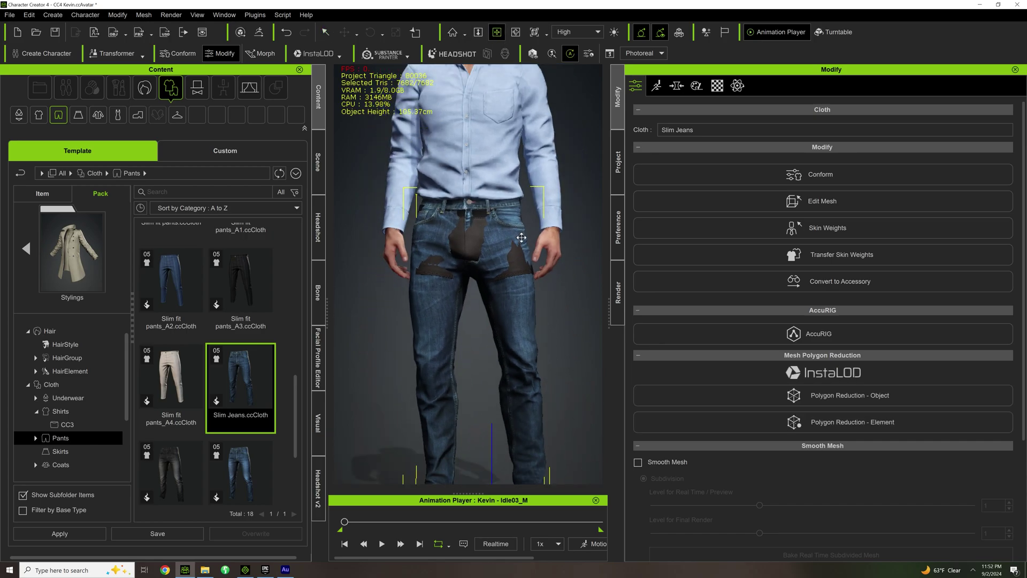
pyautogui.moveTo(551, 234); pyautogui.dragTo(460, 291, button='right')
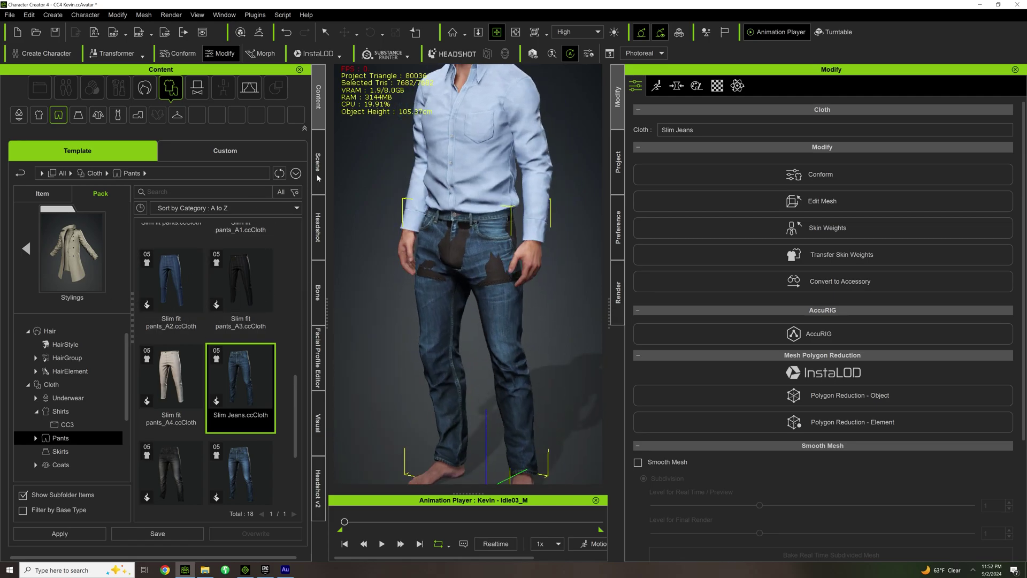
# - Delete the Boxers from Kevin's item list in the Scene tab
pyautogui.click(320, 167)
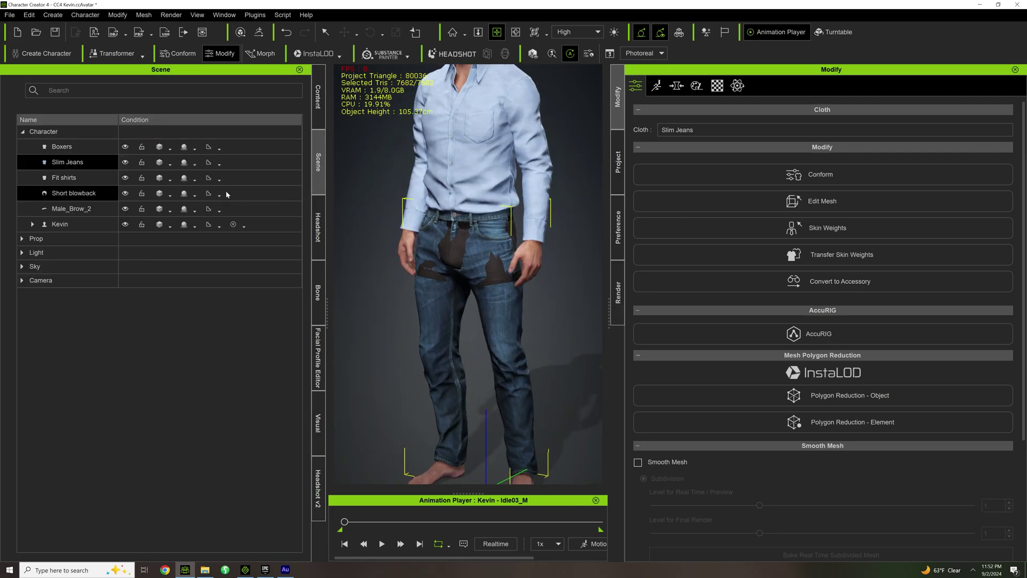
pyautogui.click(67, 146)
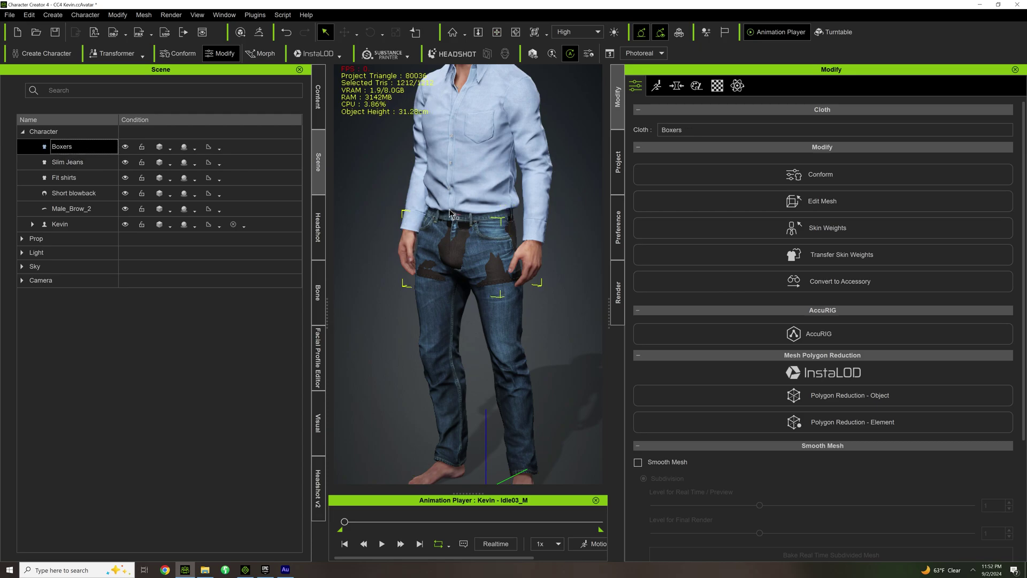
pyautogui.press('Delete')
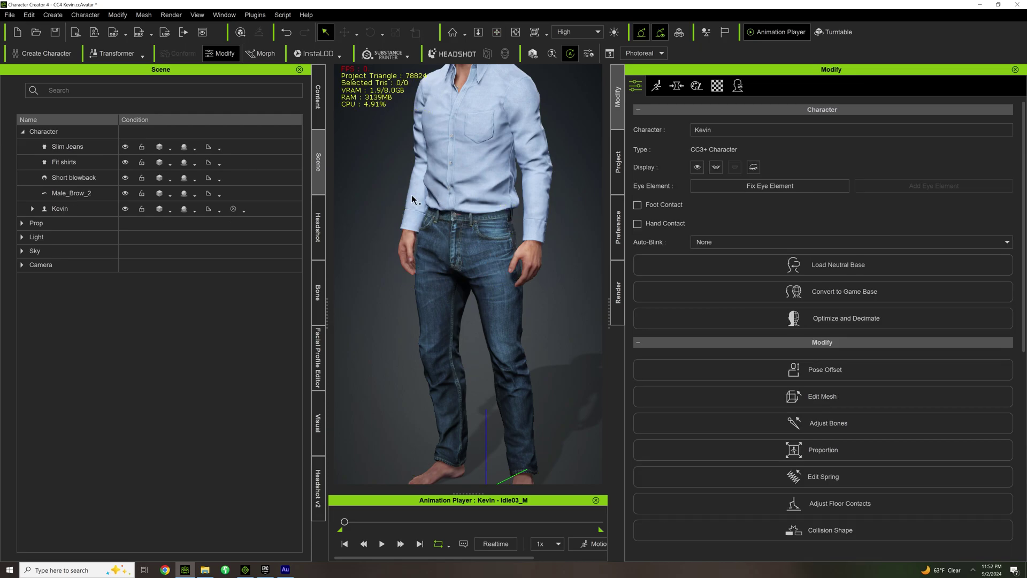
# - Put the red Canvas Shoes_A3 on Kevin and frame his legs and feet
pyautogui.click(315, 123)
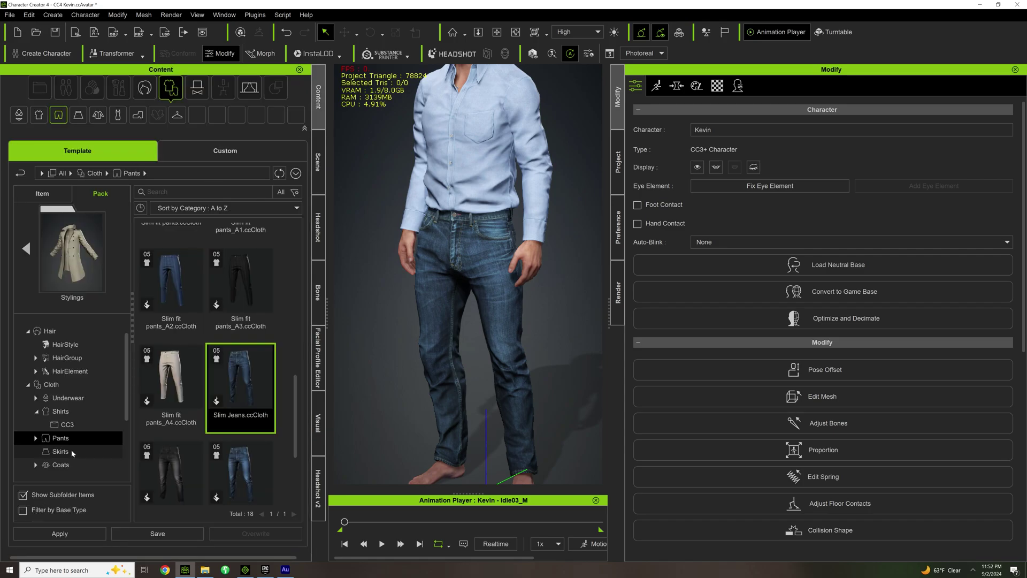
pyautogui.scroll(-2, 67, 423)
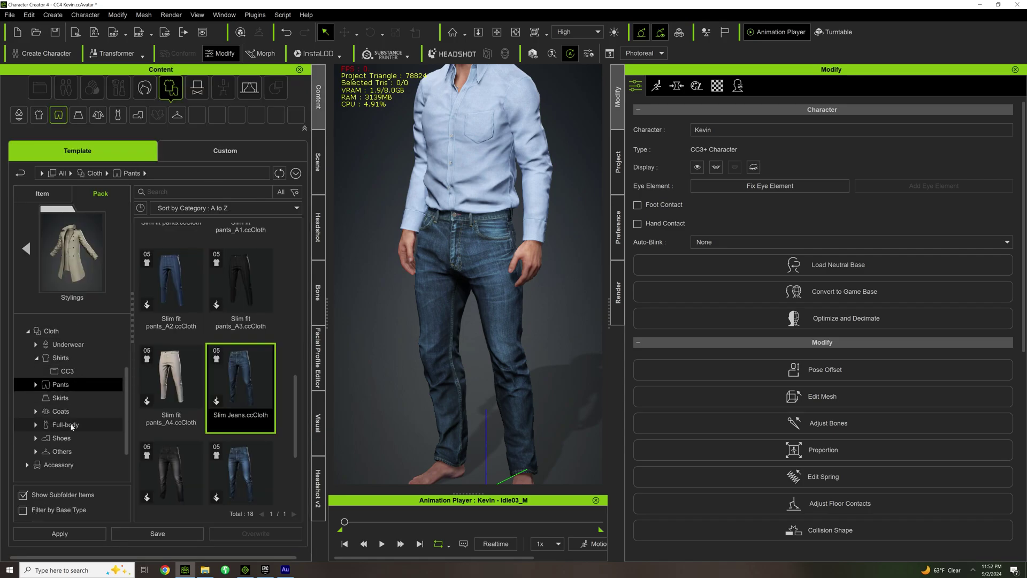
pyautogui.click(66, 438)
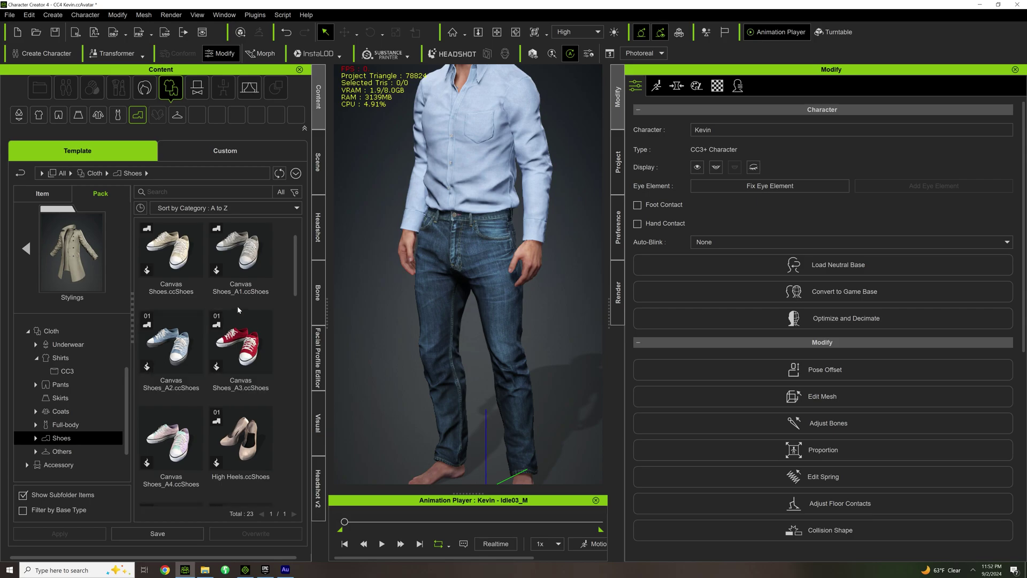
pyautogui.doubleClick(233, 340)
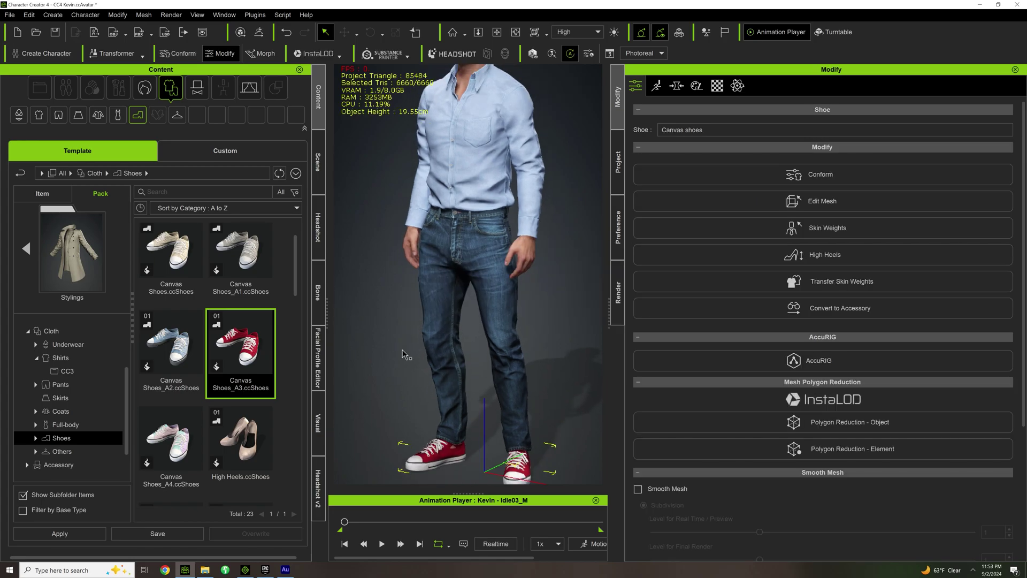
pyautogui.click(496, 32)
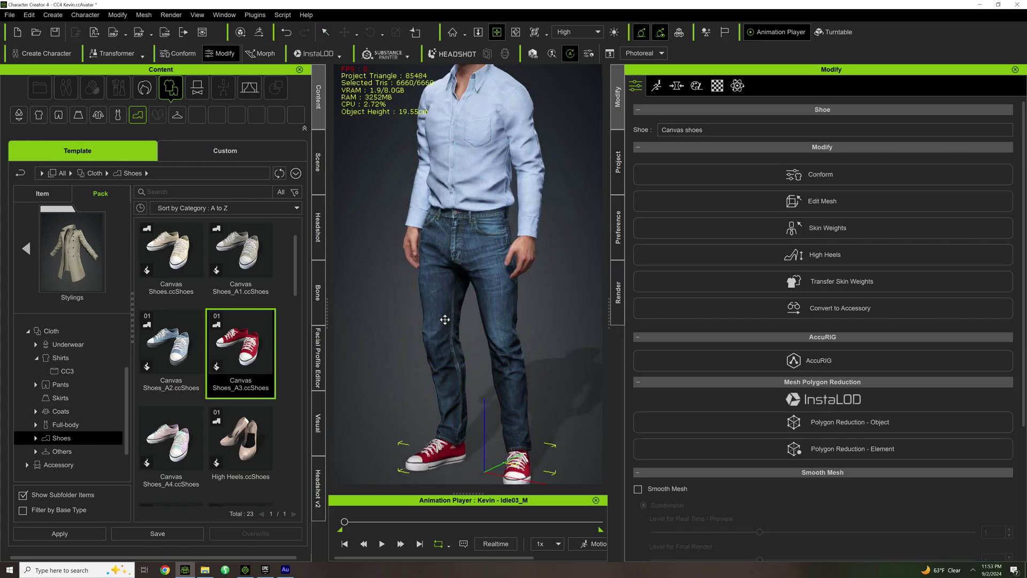
pyautogui.moveTo(562, 375); pyautogui.dragTo(554, 216)
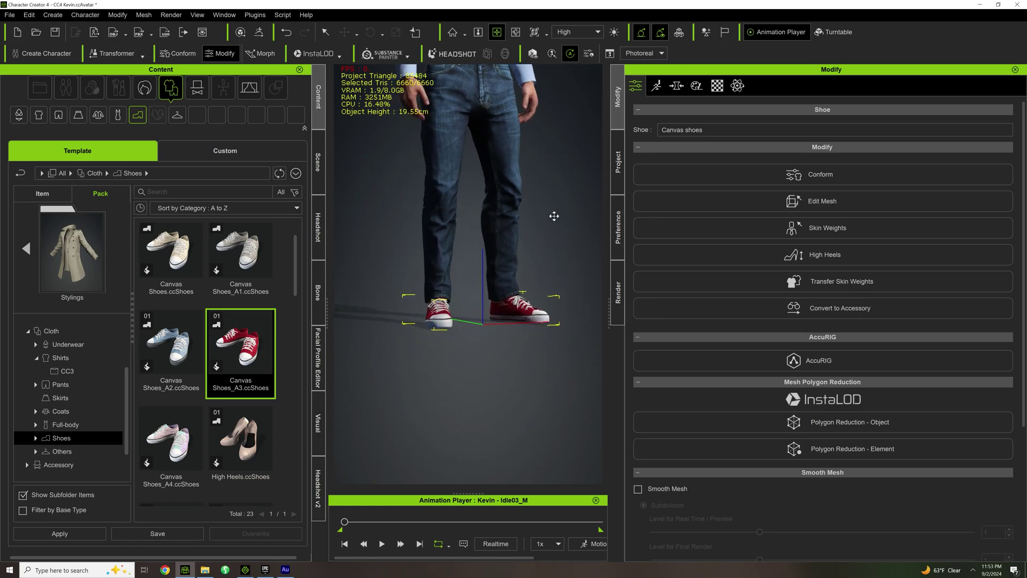
pyautogui.scroll(5, 508, 278)
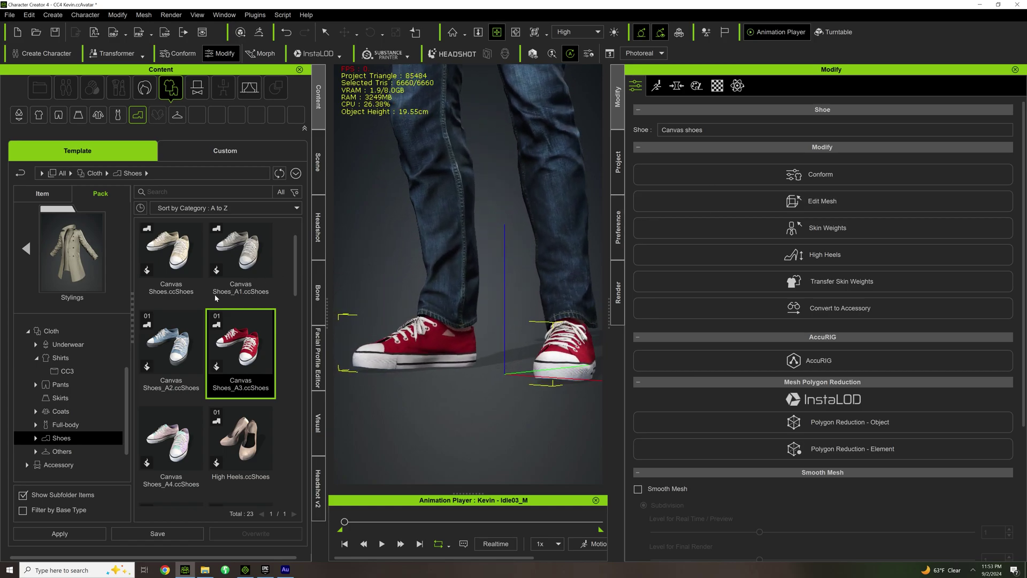
# - Calculate Conform collision for the canvas shoes and orbit to check their fit
pyautogui.click(829, 175)
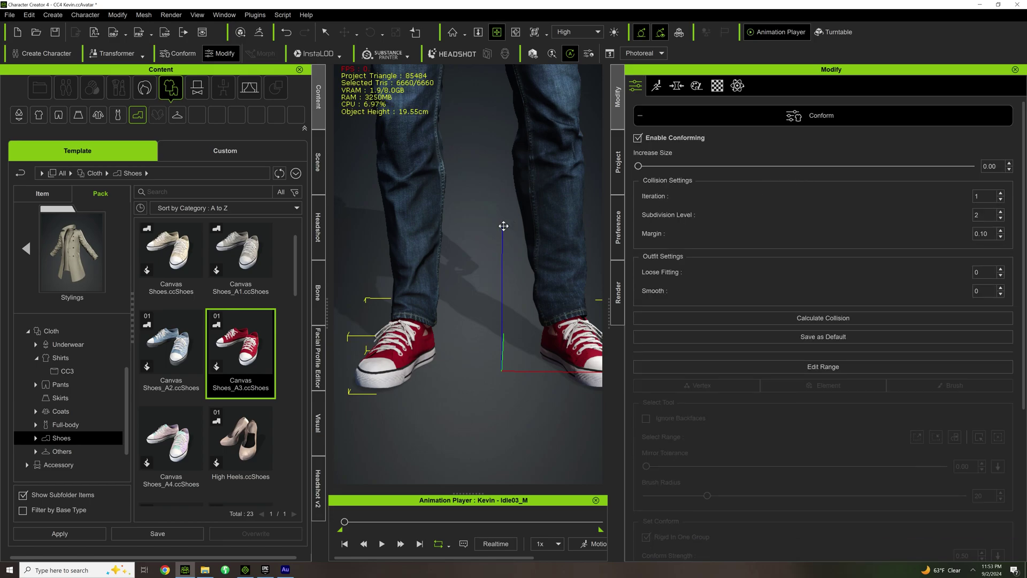
pyautogui.click(790, 320)
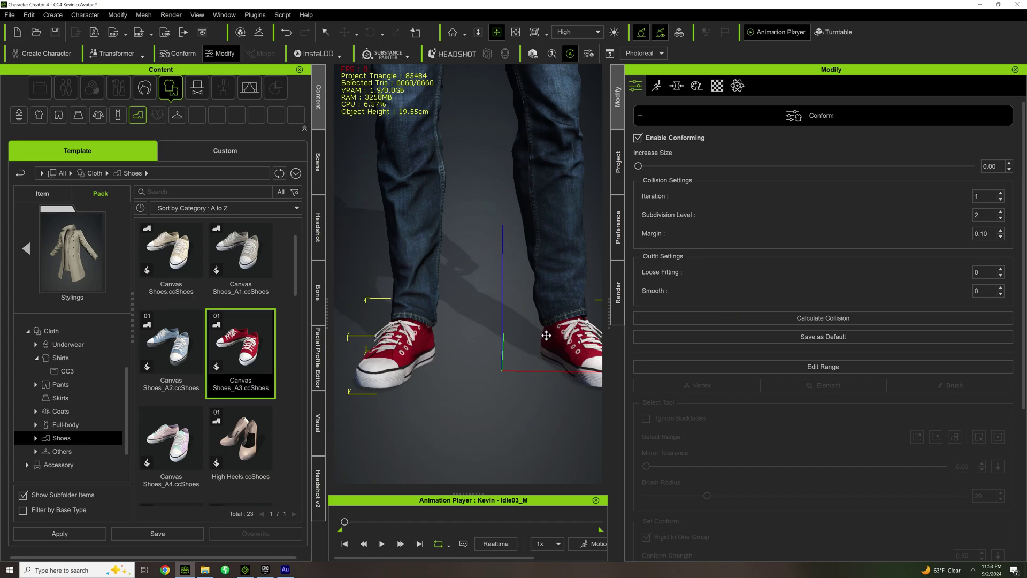
pyautogui.moveTo(493, 306); pyautogui.dragTo(594, 288, button='right')
pyautogui.moveTo(655, 275); pyautogui.dragTo(599, 178, button='right')
pyautogui.press('Escape')
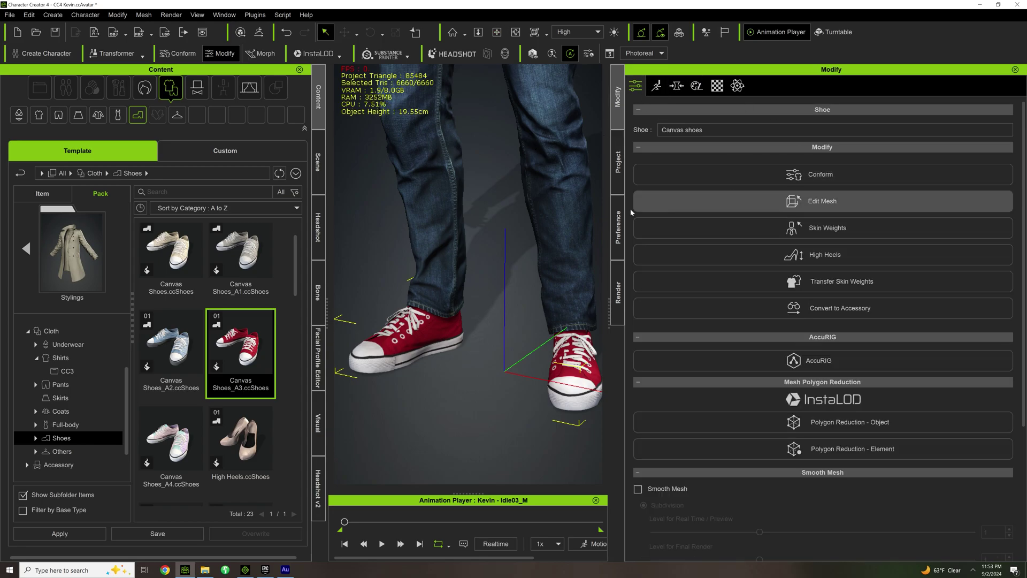
# - List Kevin's items: Canvas shoes, Slim Jeans, Fit shirts, Short blowback, Male_Brow_2
pyautogui.scroll(-5, 472, 266)
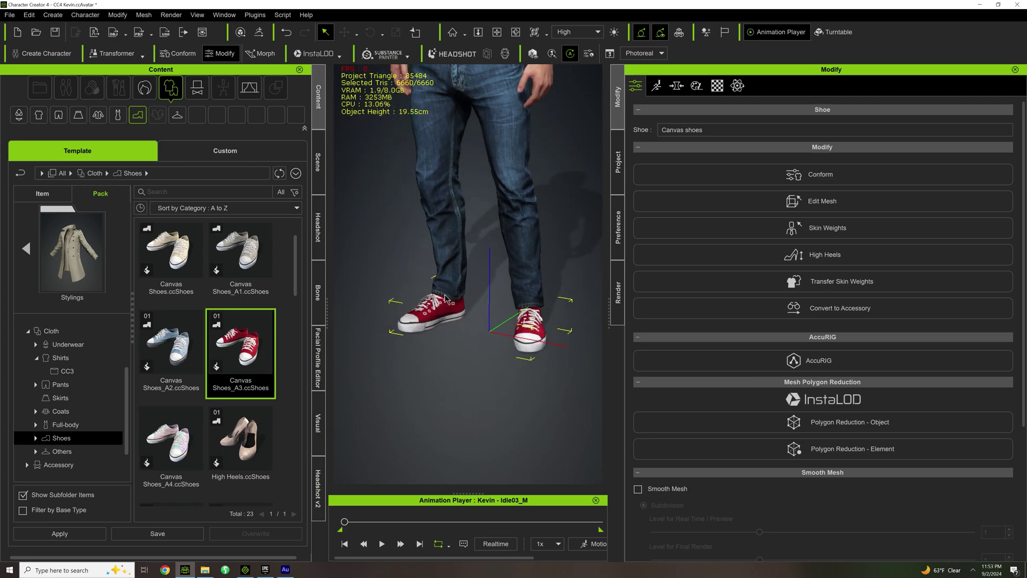
pyautogui.scroll(-3, 434, 278)
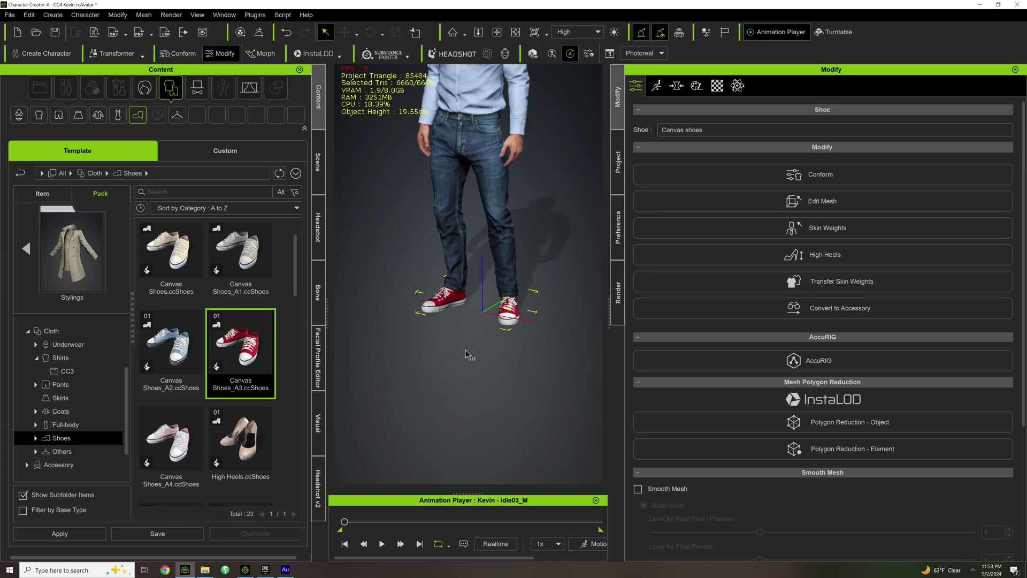
pyautogui.scroll(-2, 465, 355)
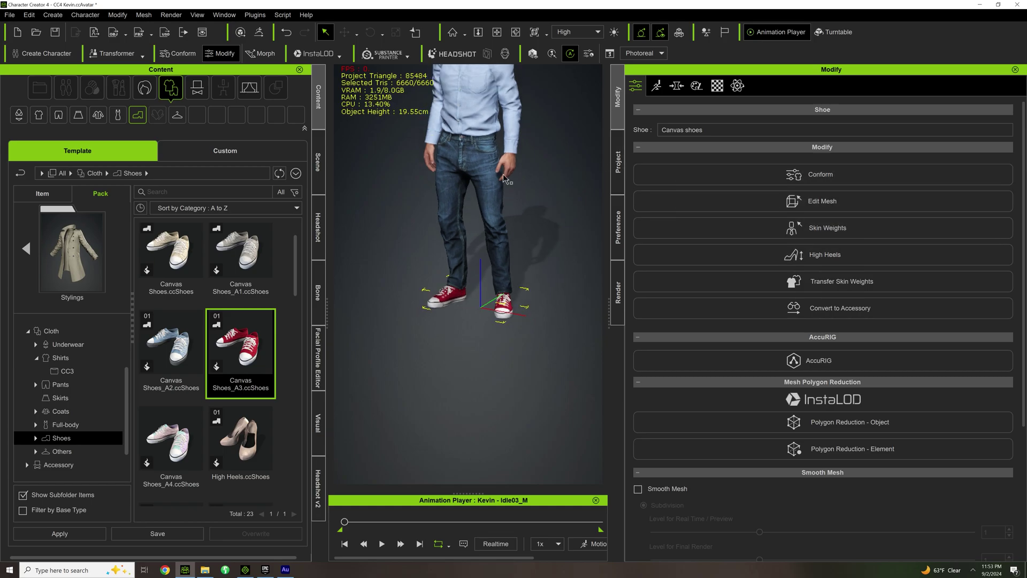
pyautogui.click(319, 162)
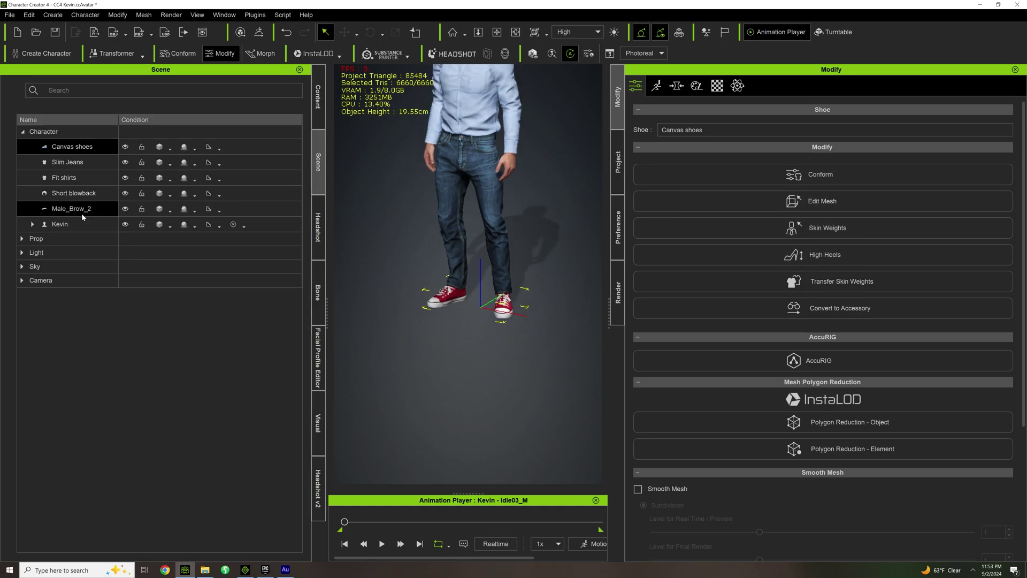
pyautogui.click(59, 224)
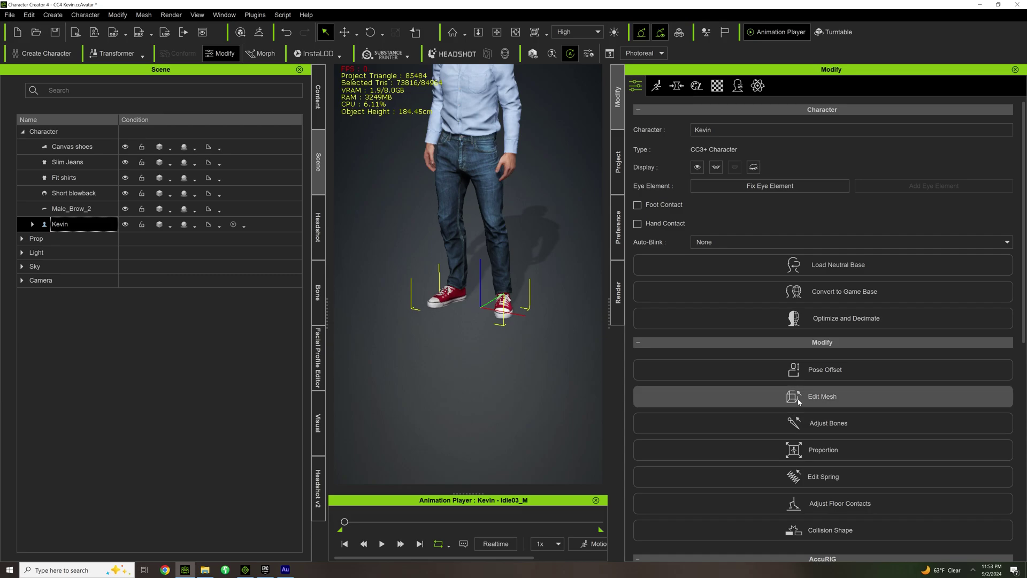
pyautogui.click(798, 400)
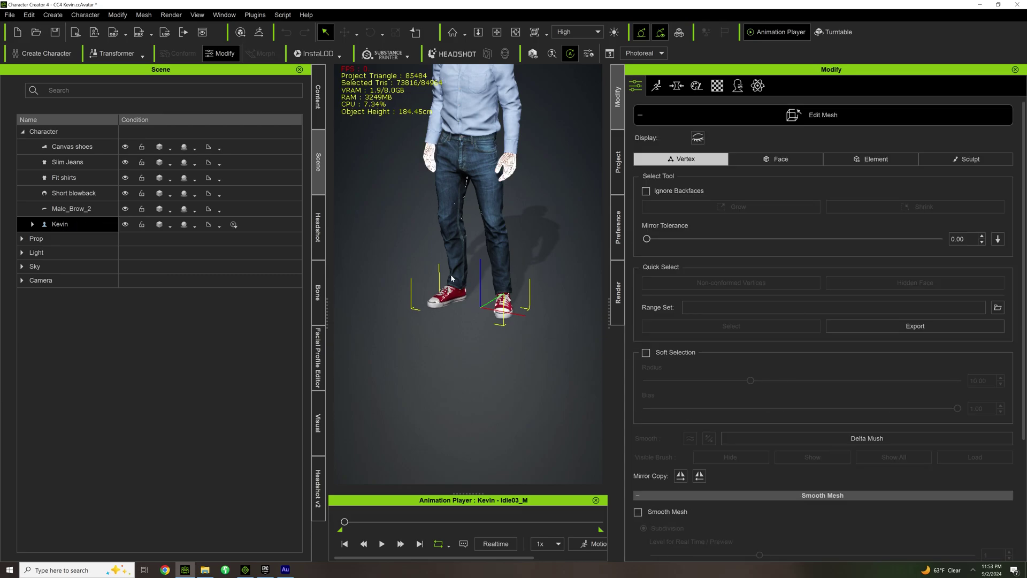
pyautogui.click(747, 161)
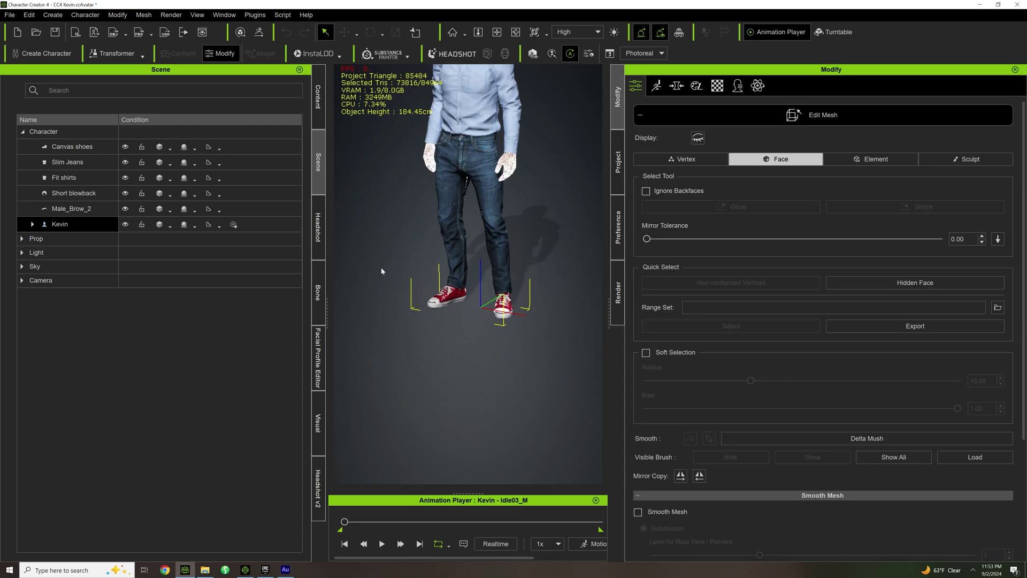
pyautogui.moveTo(451, 323); pyautogui.dragTo(404, 312)
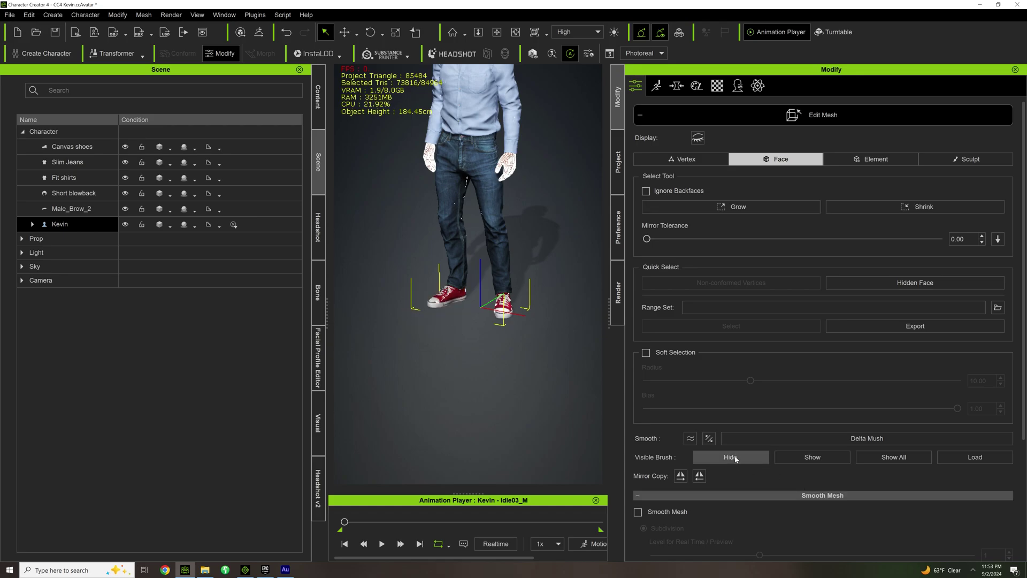
pyautogui.click(731, 105)
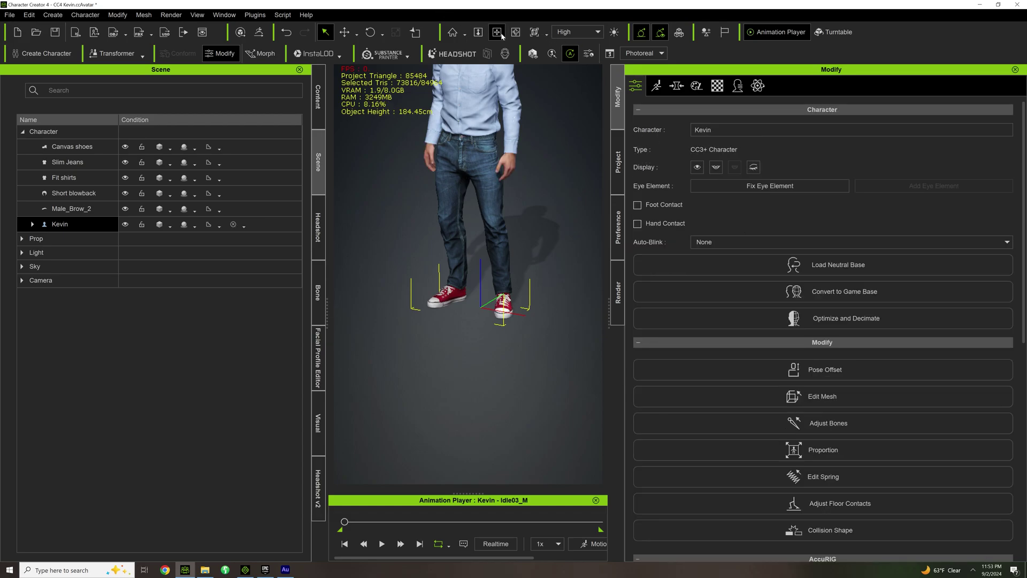
# - Frame Kevin from the front, send him to iClone, and switch to iClone 8
pyautogui.click(496, 32)
pyautogui.moveTo(498, 166); pyautogui.dragTo(490, 382)
pyautogui.moveTo(491, 382); pyautogui.dragTo(515, 272, button='right')
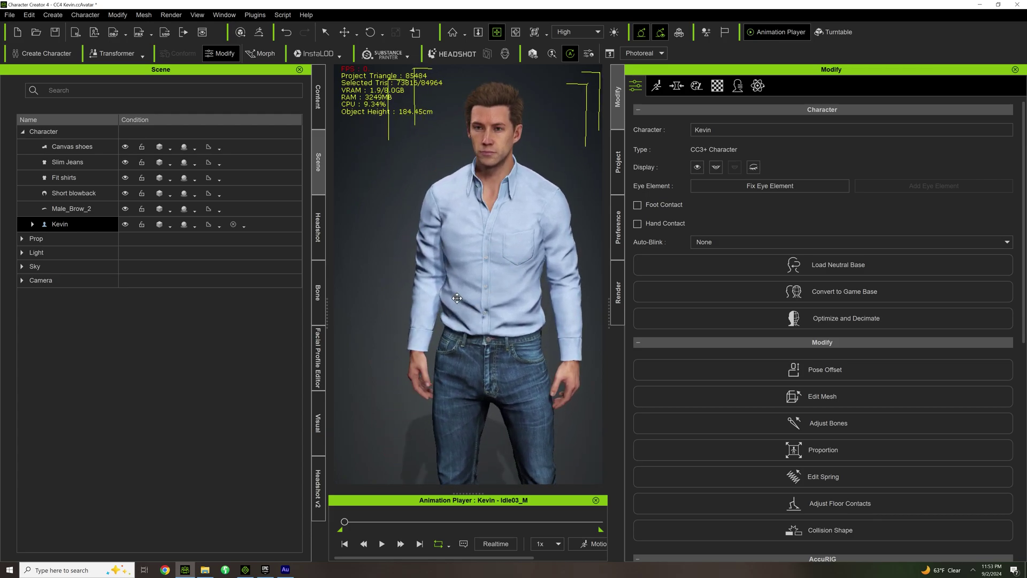
pyautogui.click(73, 35)
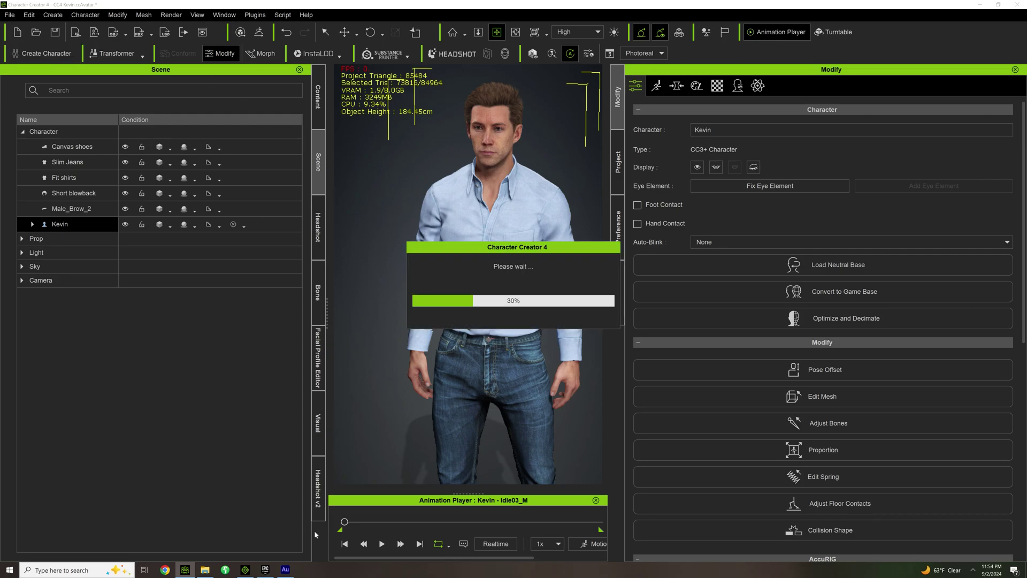
pyautogui.click(245, 569)
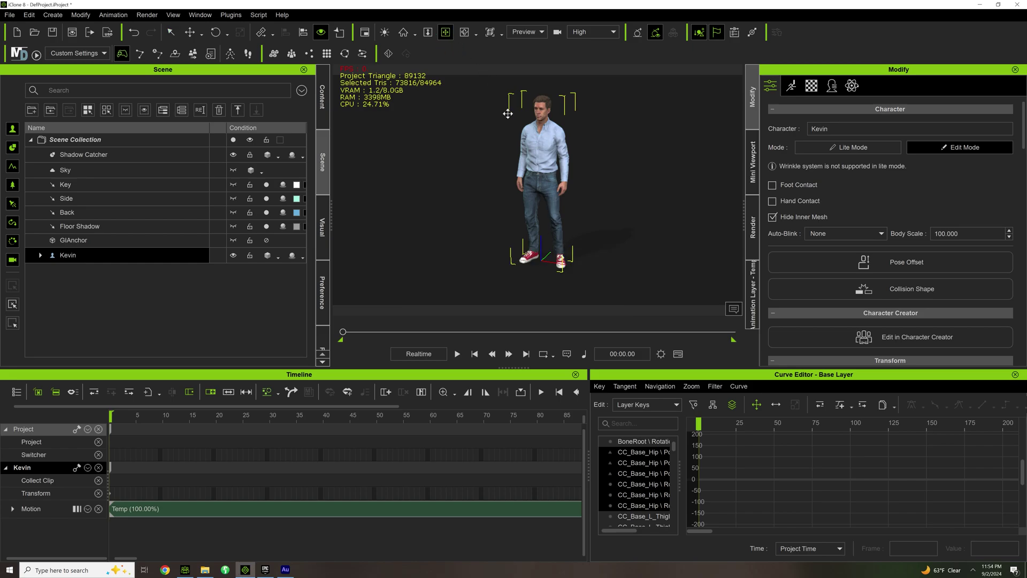
# - Delete the Kevin character from the iClone 8 viewport and switch back to Character Creator 4
pyautogui.scroll(5, 625, 247)
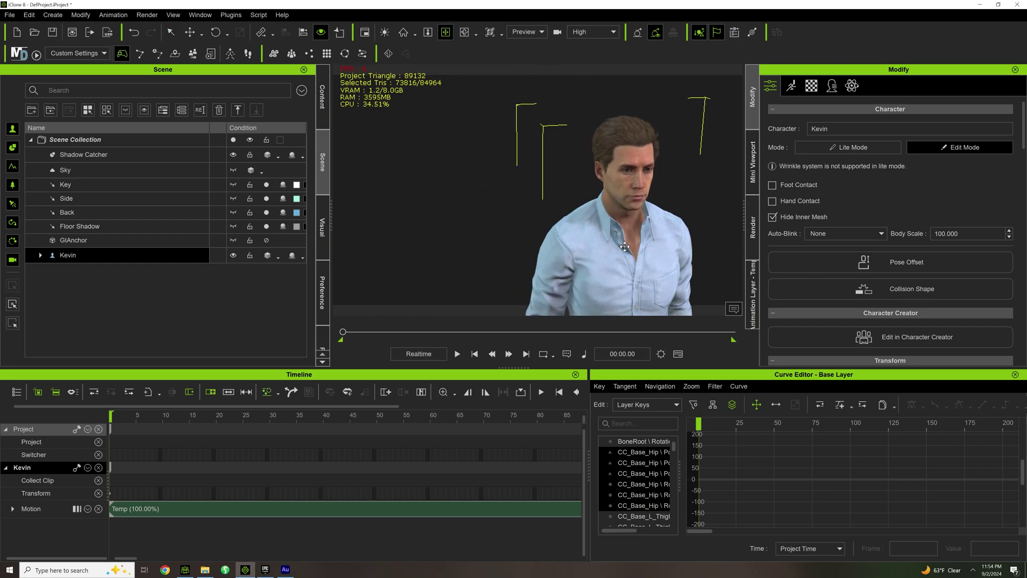
pyautogui.moveTo(624, 247); pyautogui.dragTo(598, 194, button='right')
pyautogui.scroll(-5, 598, 194)
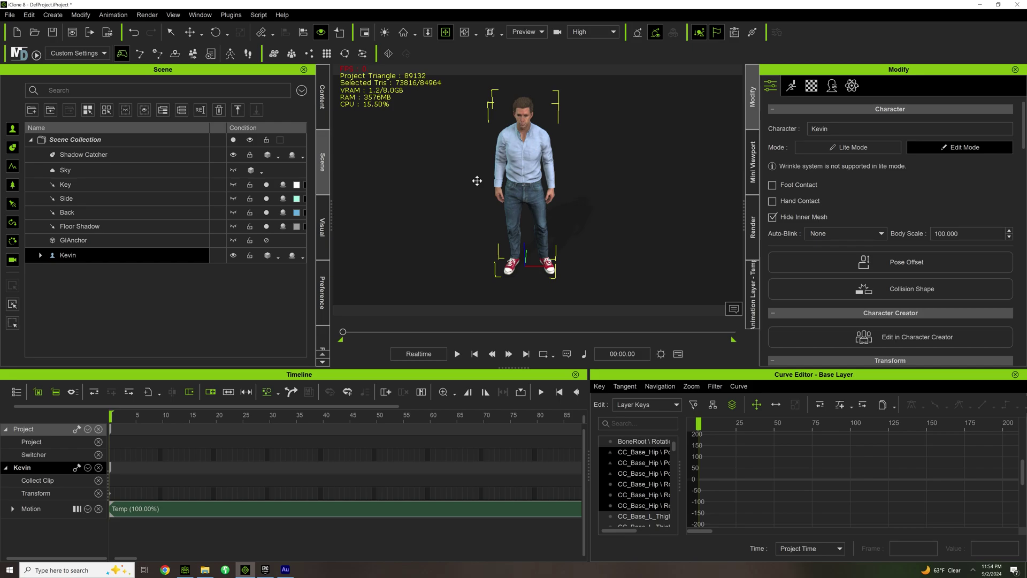
pyautogui.moveTo(477, 182); pyautogui.dragTo(528, 222, button='right')
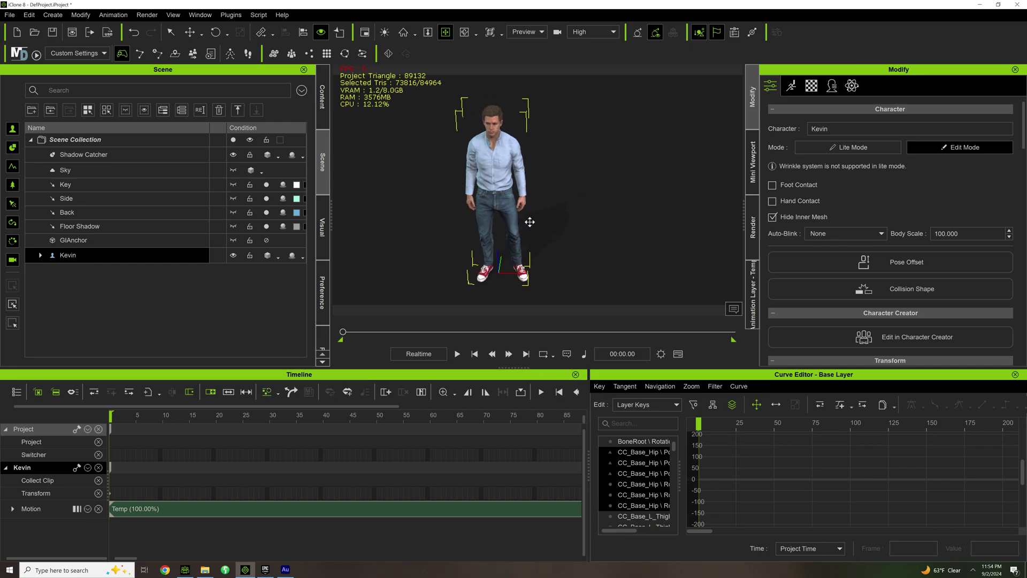
pyautogui.press('Delete')
pyautogui.click(183, 570)
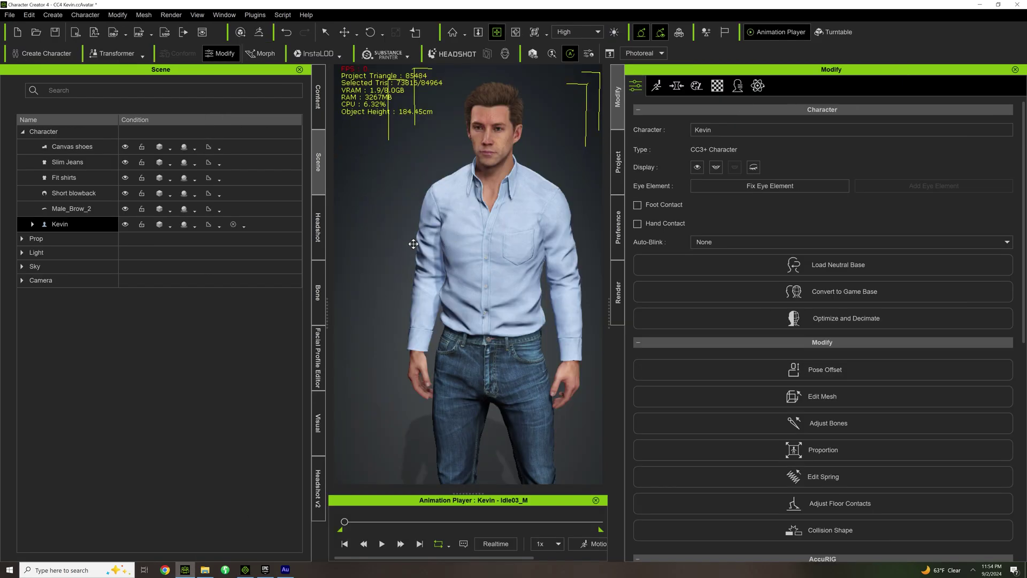
# - Start an iAvatar export of Kevin from the File menu
pyautogui.click(9, 15)
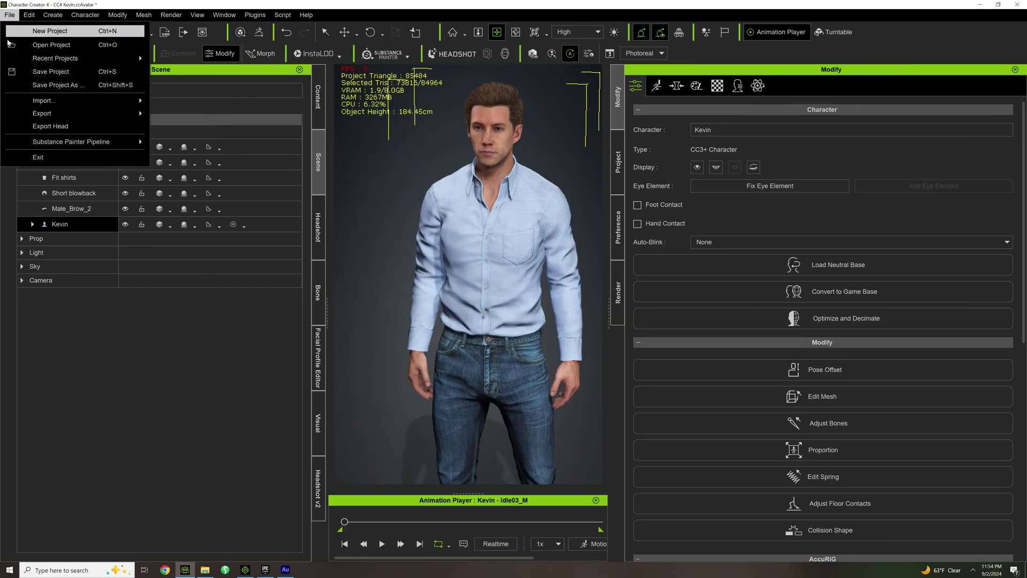
pyautogui.moveTo(53, 113)
pyautogui.click(168, 118)
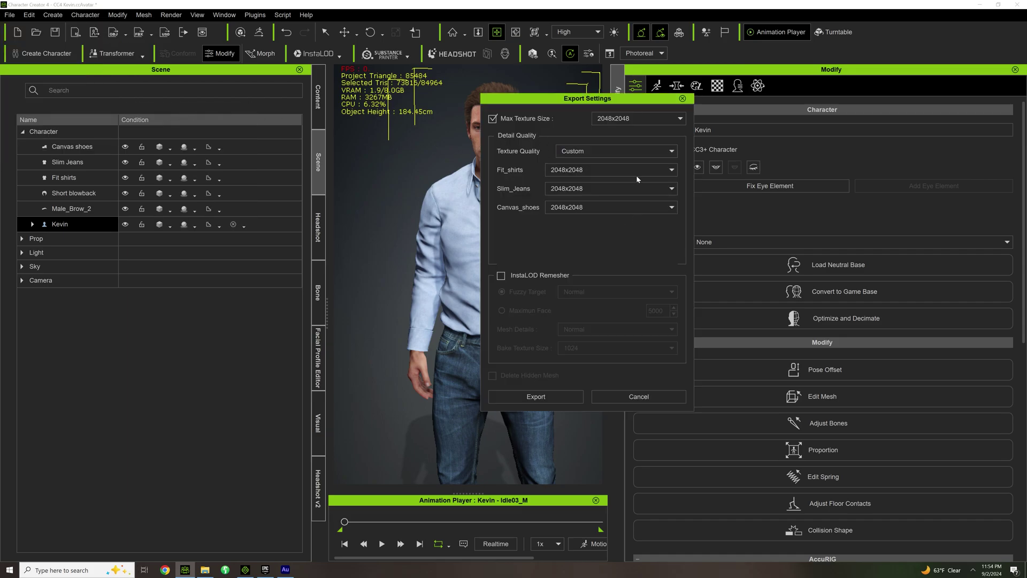
# - Set Max Texture Size to 4096x4096 and Texture Quality to Highest, then confirm the export
pyautogui.click(681, 119)
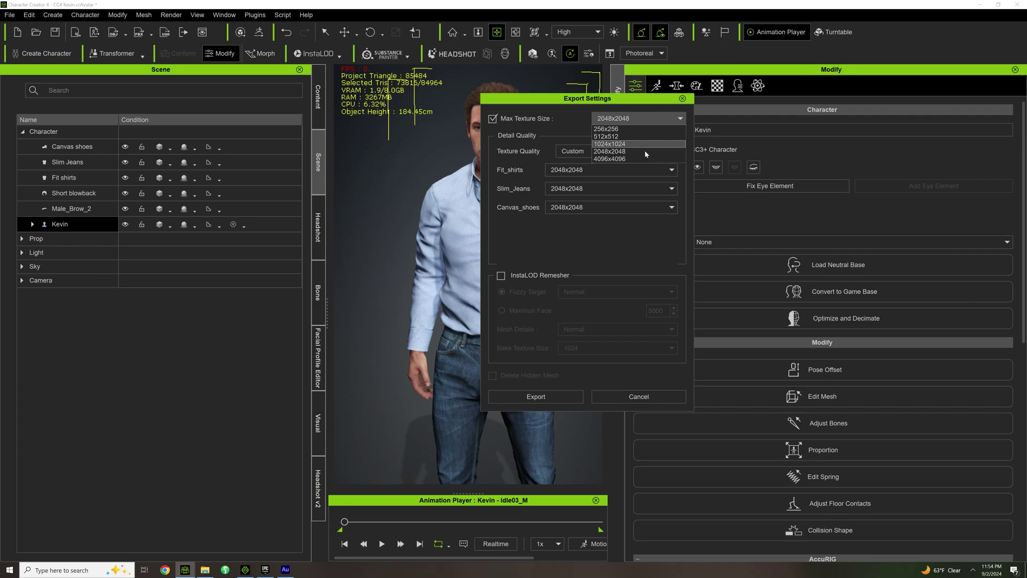
pyautogui.click(635, 156)
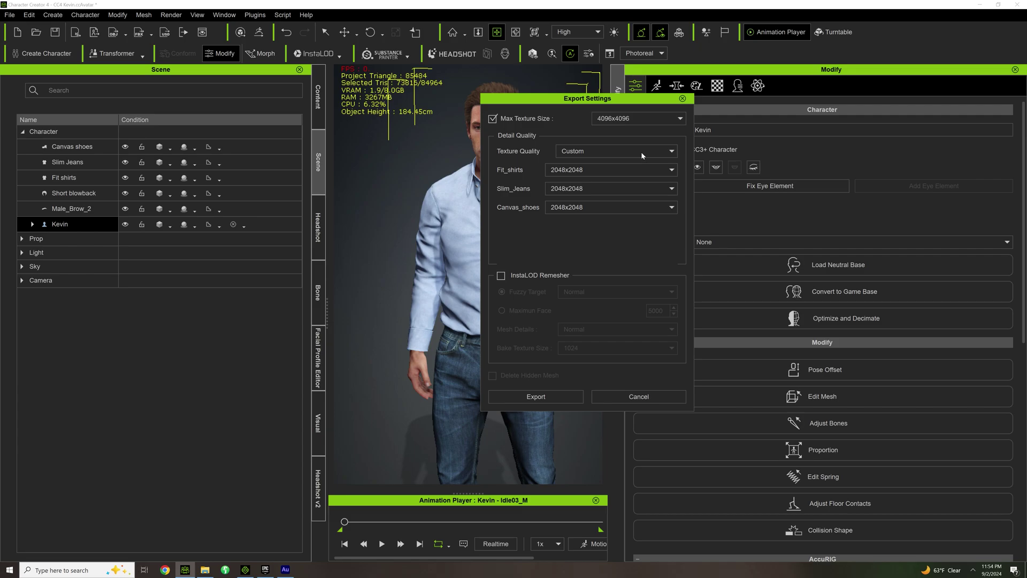
pyautogui.click(642, 152)
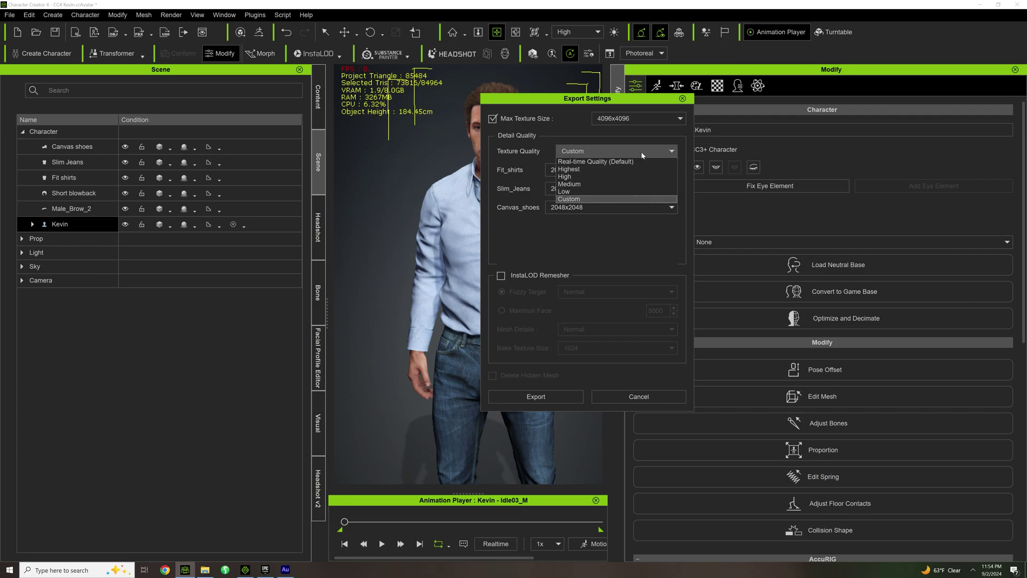
pyautogui.click(581, 169)
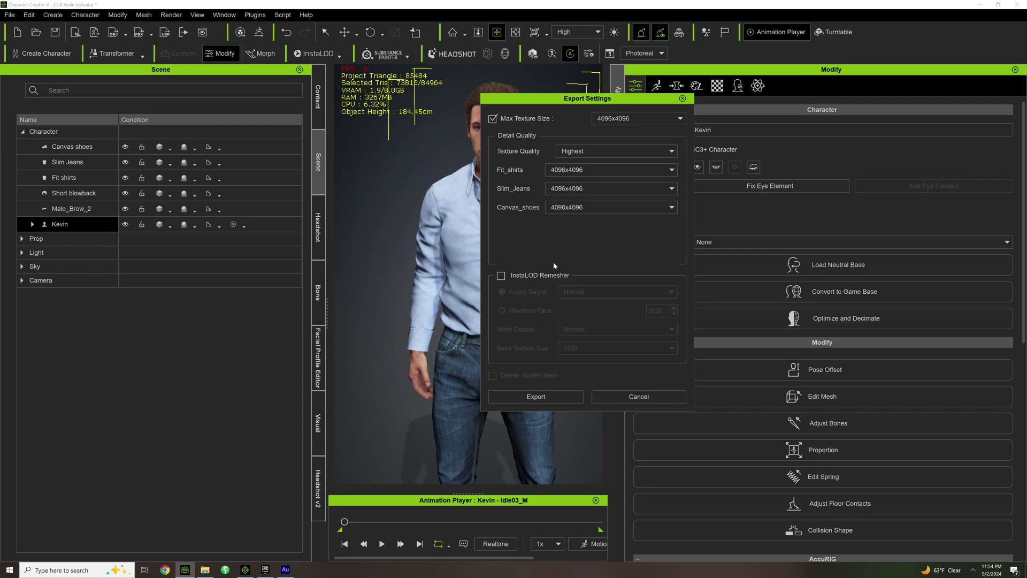
pyautogui.click(542, 399)
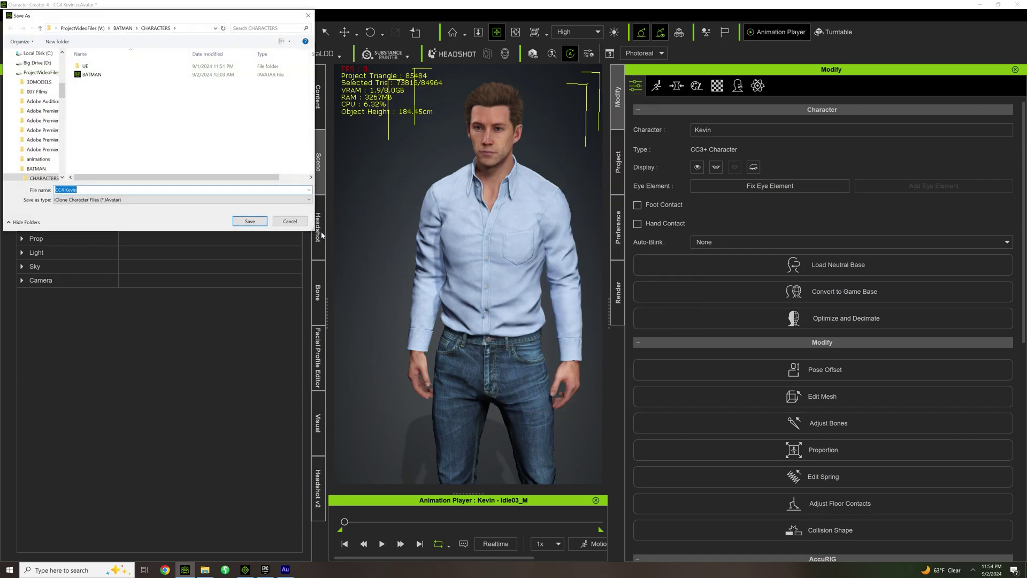
# - Save the iAvatar as 'kevin' in ProjectVideoFiles (V:) > beginners guide to iclone 8
pyautogui.click(96, 30)
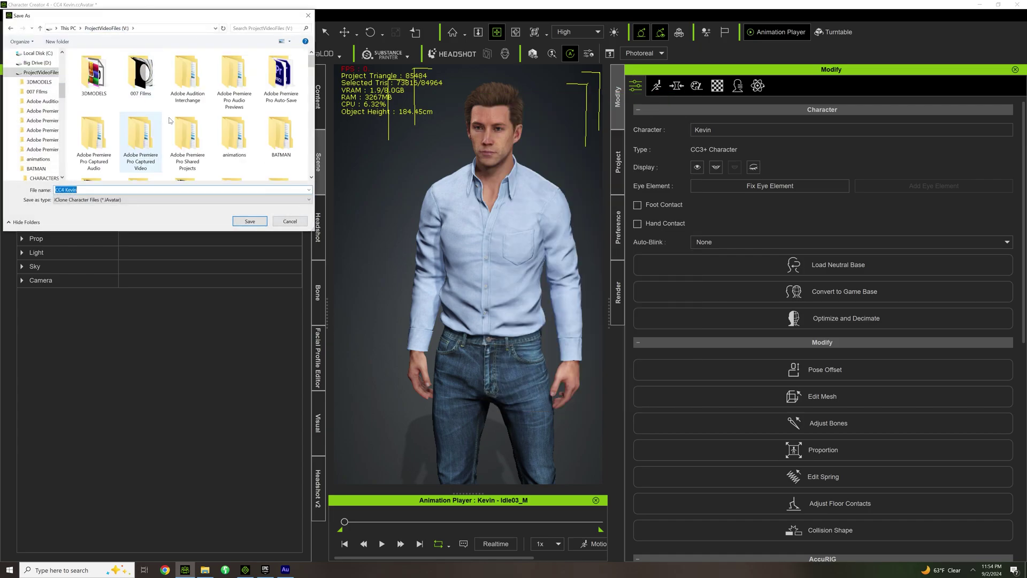
pyautogui.scroll(-2, 175, 120)
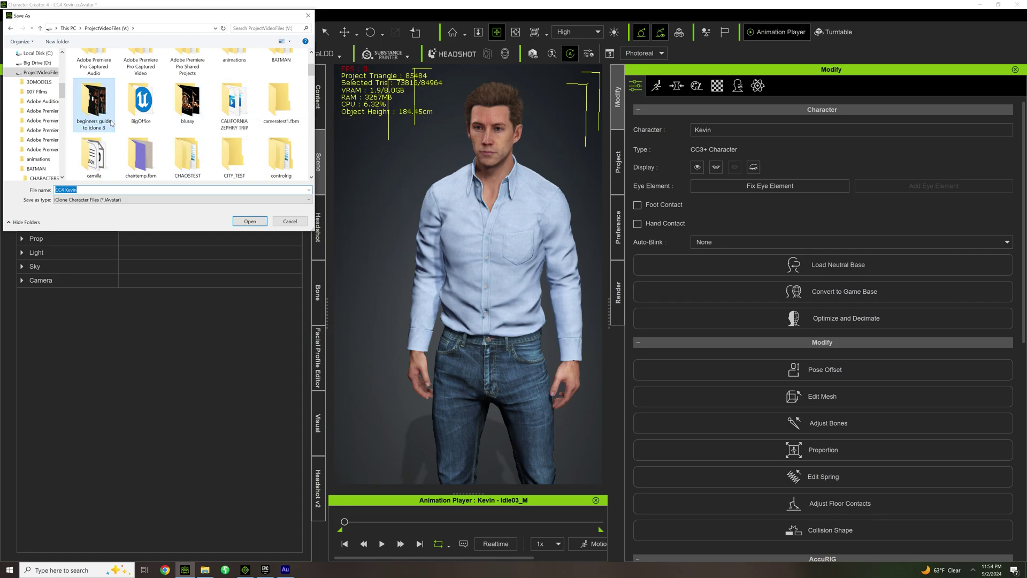
pyautogui.doubleClick(94, 104)
pyautogui.click(91, 190)
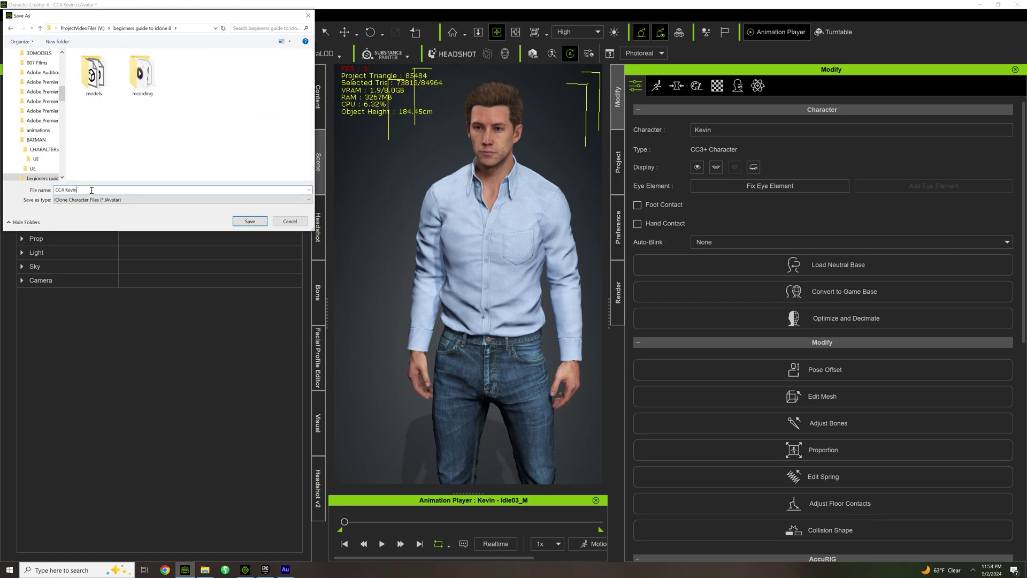
pyautogui.write('kevi')
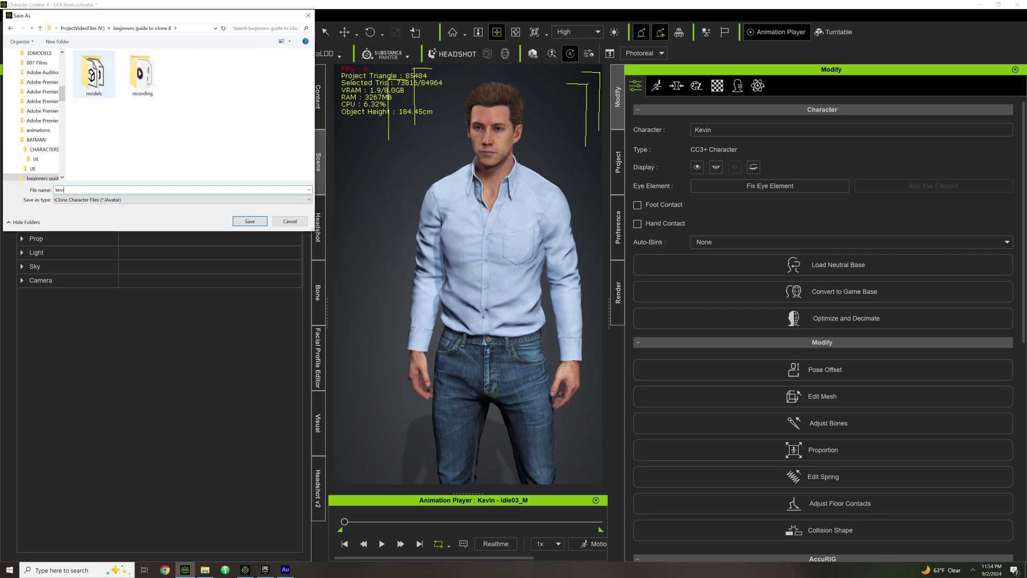
pyautogui.write('n')
pyautogui.press('Return')
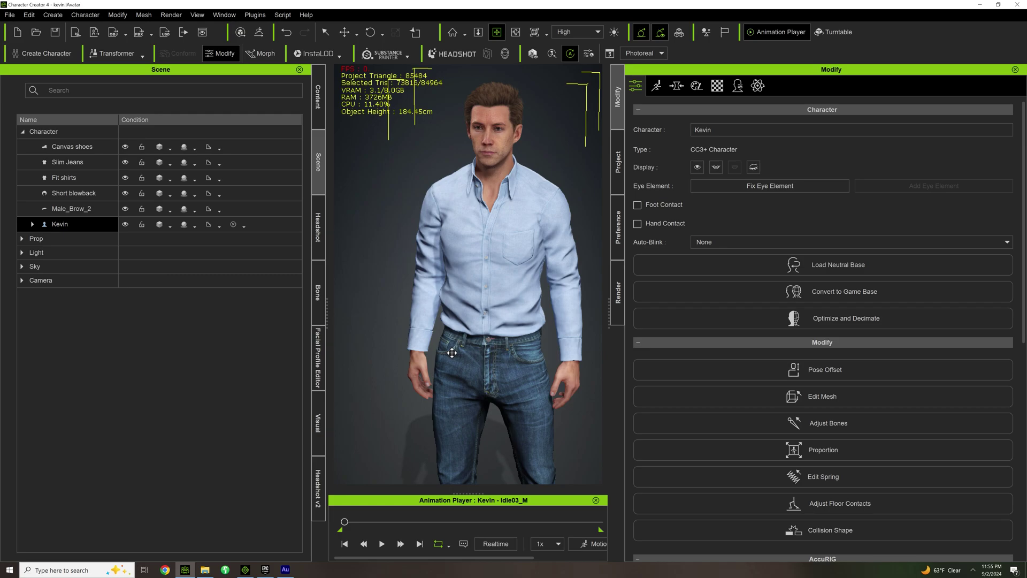
# - Drag kevin.iAvatar from the beginners guide to iclone 8 folder into the iClone 8 viewport
pyautogui.click(246, 568)
pyautogui.click(205, 570)
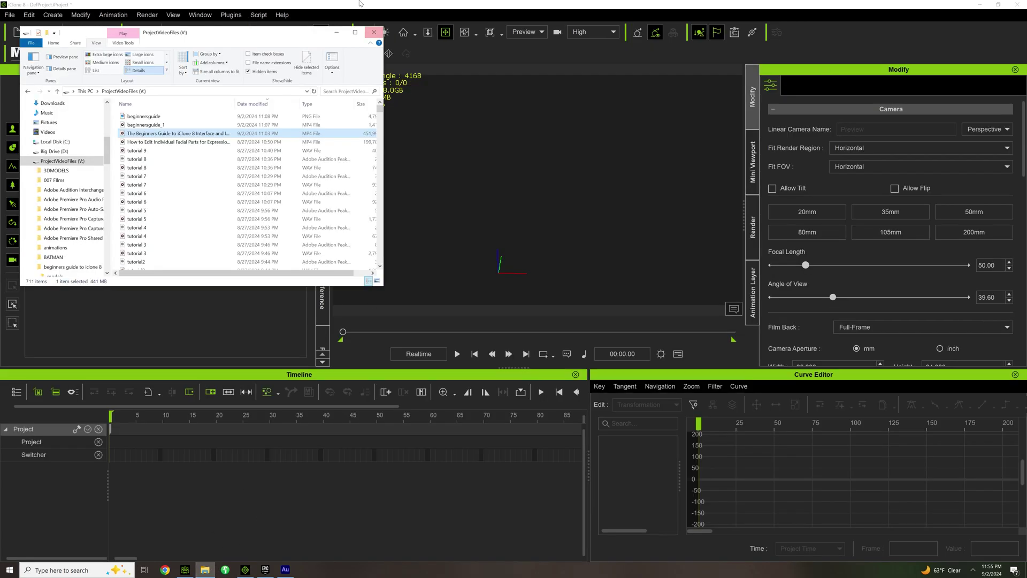
pyautogui.click(72, 267)
pyautogui.moveTo(315, 122); pyautogui.dragTo(523, 264)
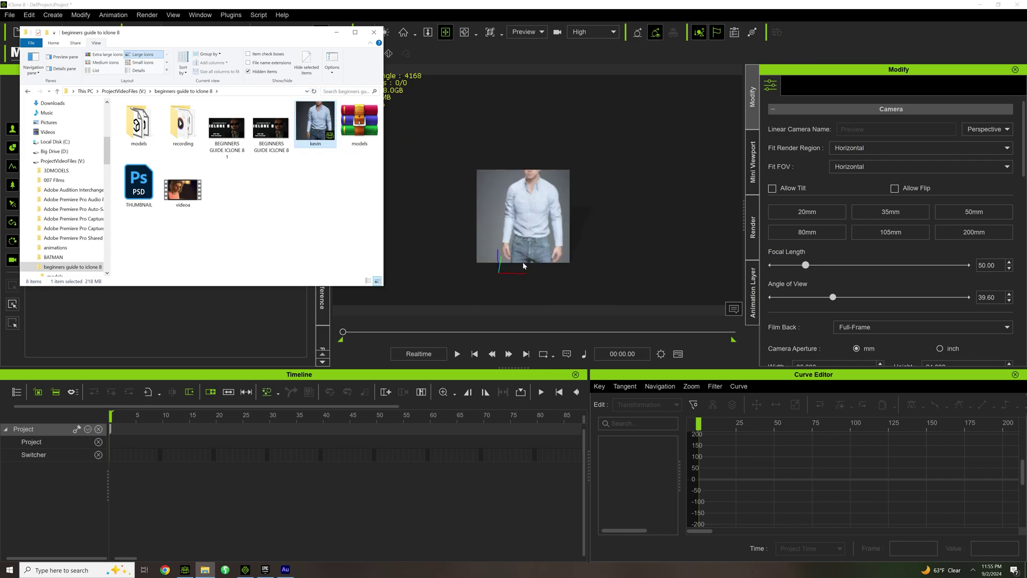
pyautogui.click(340, 33)
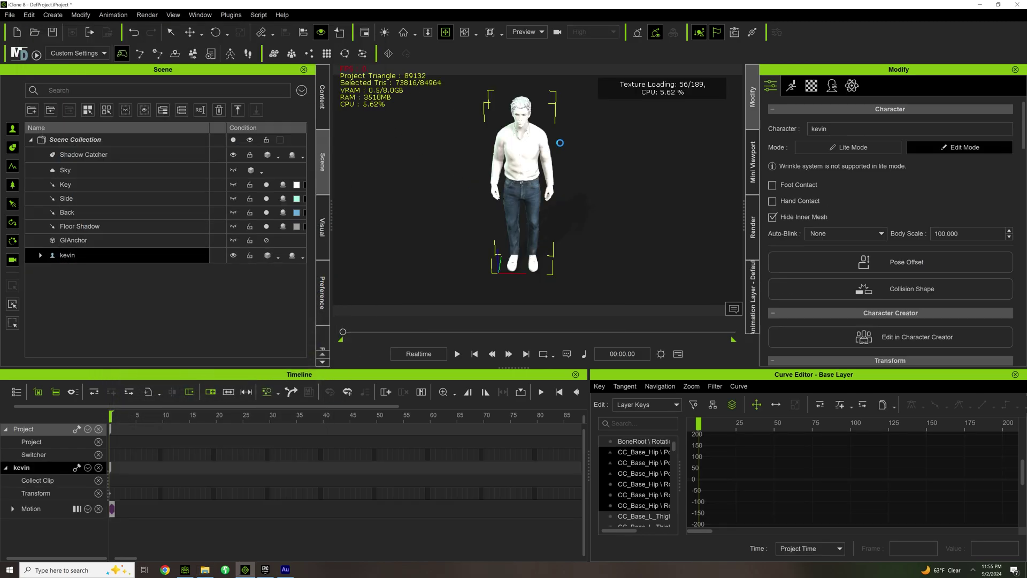
# - Set kevin's Move X, Y and Z positions to 0, 0, 0
pyautogui.scroll(-3, 846, 196)
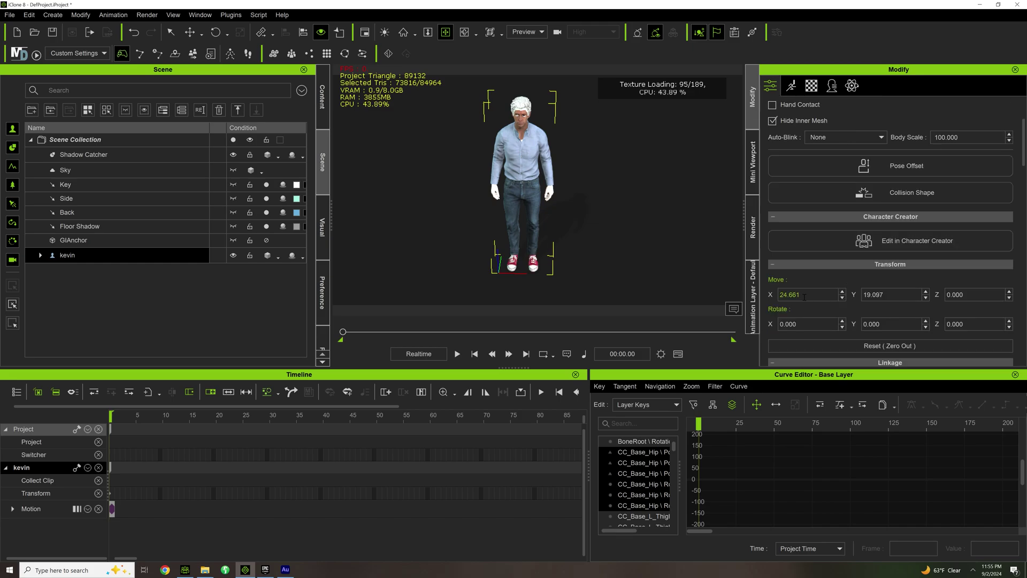
pyautogui.click(805, 295)
pyautogui.write('0')
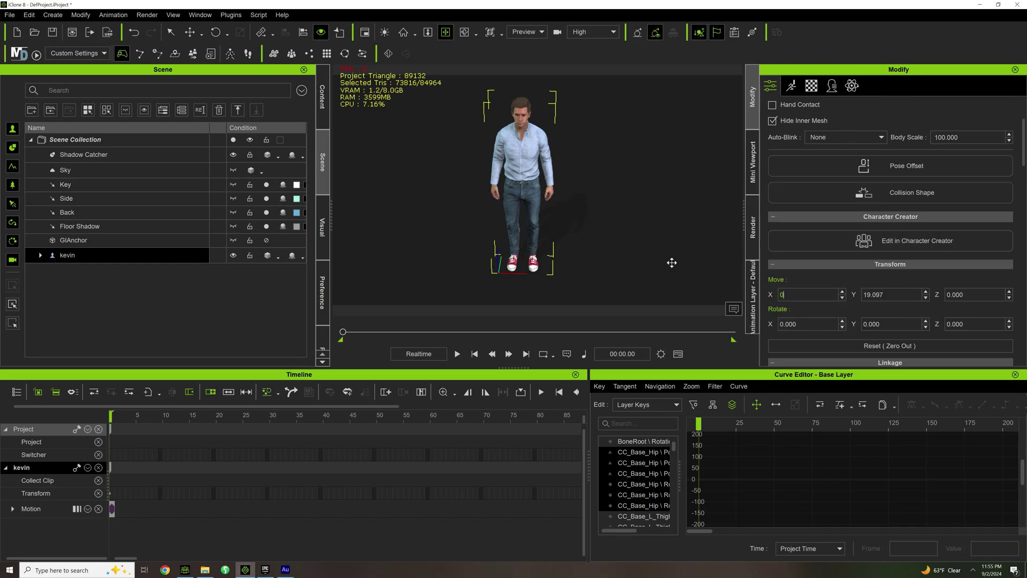
pyautogui.press('Tab')
pyautogui.write('0')
pyautogui.press('Tab')
pyautogui.write('0')
pyautogui.press('Return')
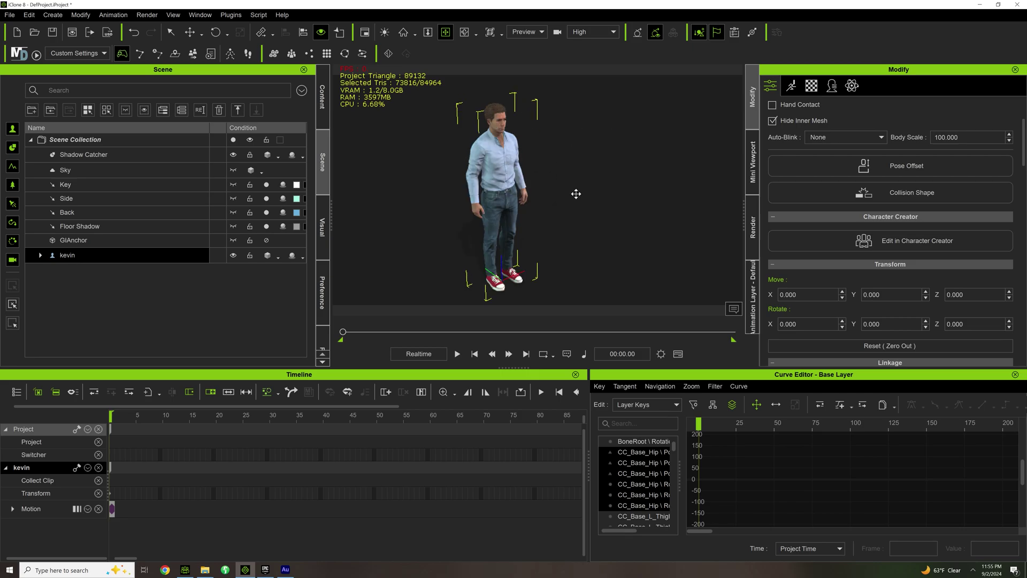
# - Orbit and zoom the viewport to check kevin standing at the origin
pyautogui.moveTo(575, 195); pyautogui.dragTo(487, 138, button='right')
pyautogui.scroll(5, 487, 138)
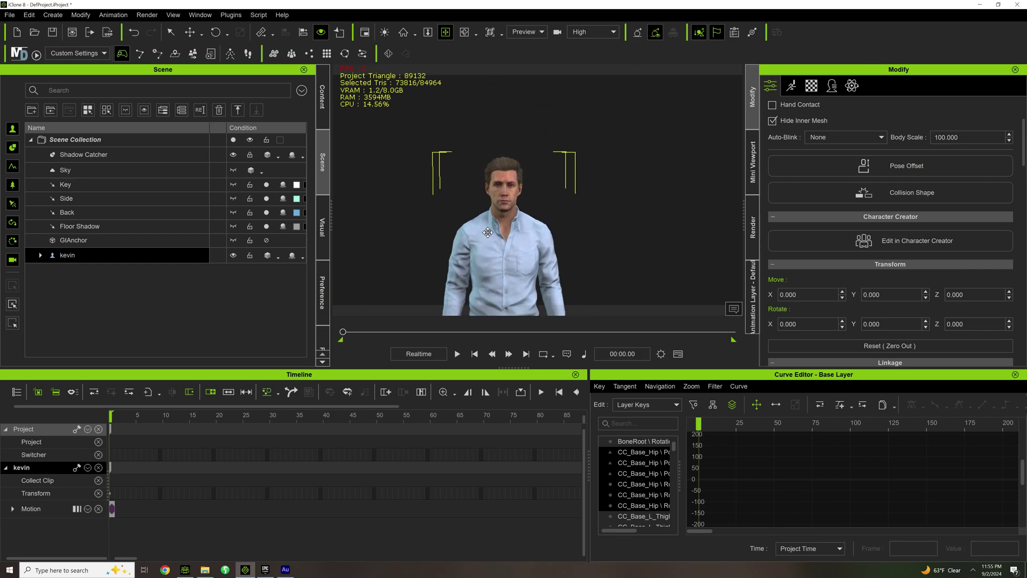
pyautogui.scroll(4, 445, 209)
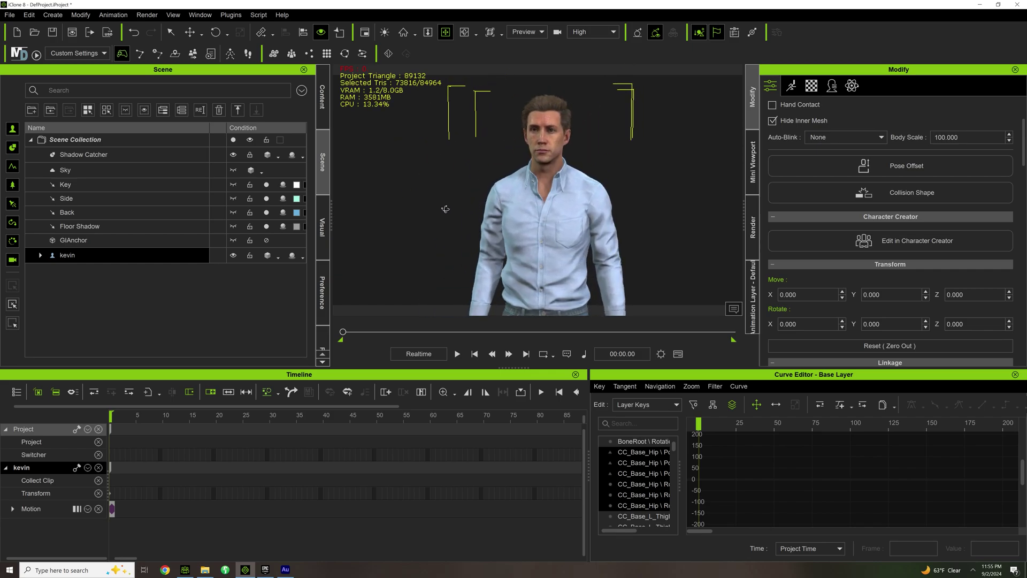
pyautogui.scroll(-3, 445, 209)
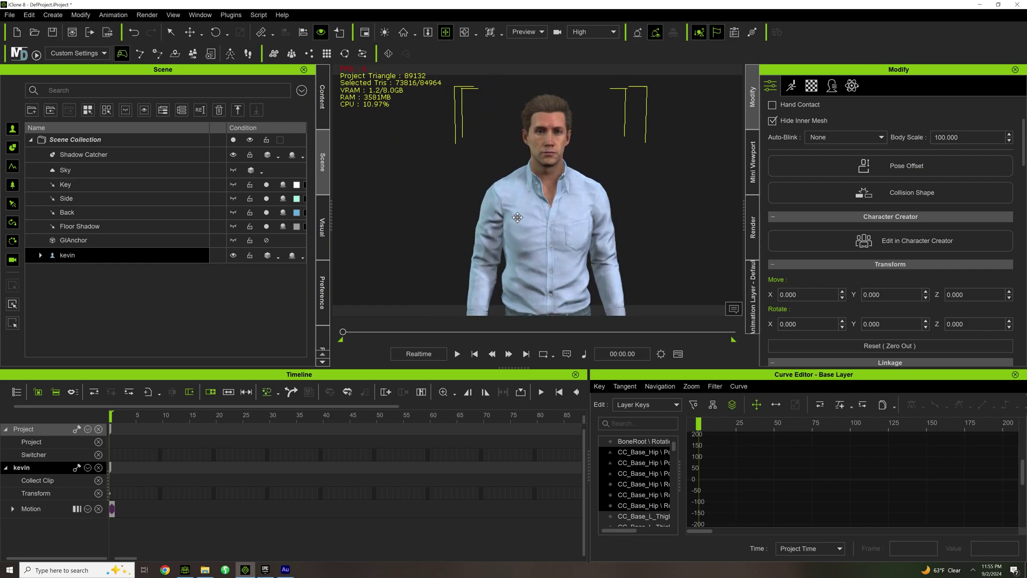